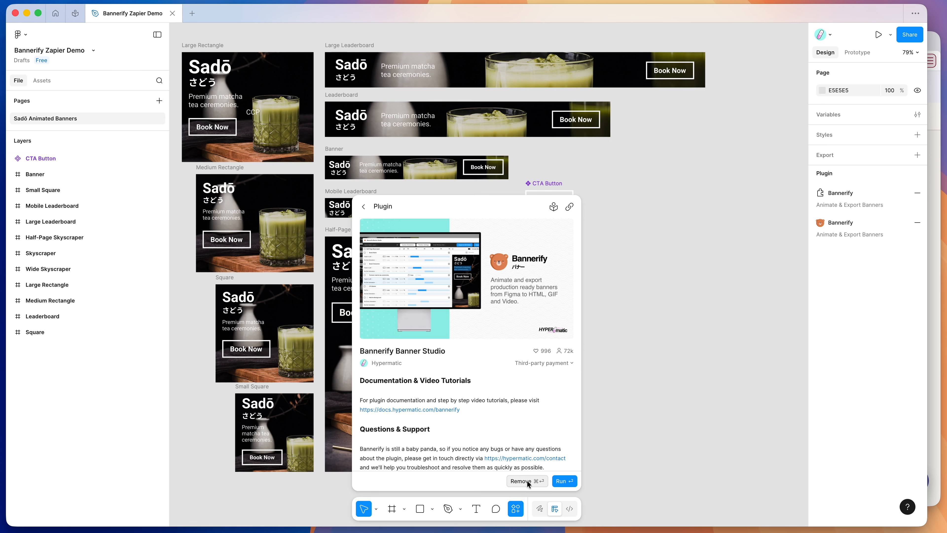
# Launch the saved Bannerify Banner Studio plugin and reposition its window over the canvas.
pyautogui.click(612, 222)
pyautogui.rightClick(606, 157)
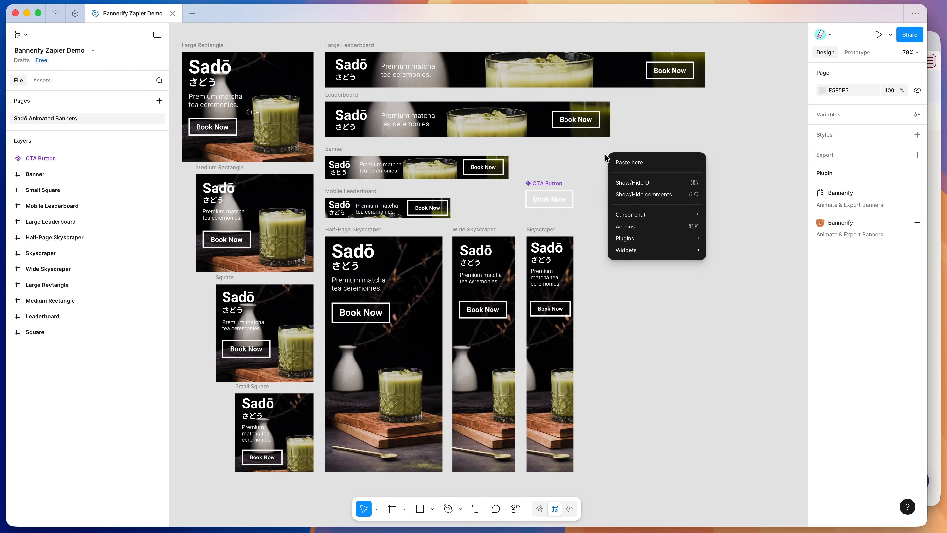
pyautogui.moveTo(635, 241)
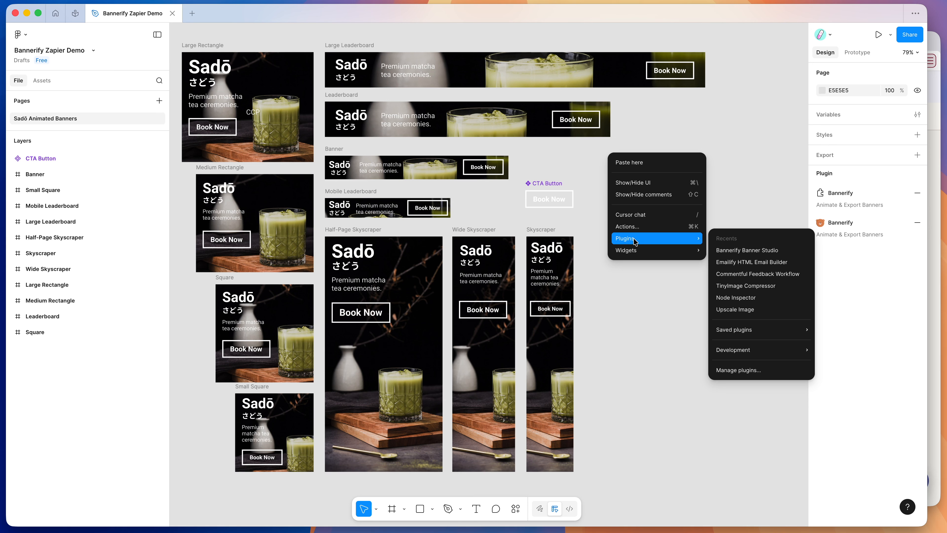
pyautogui.moveTo(783, 329)
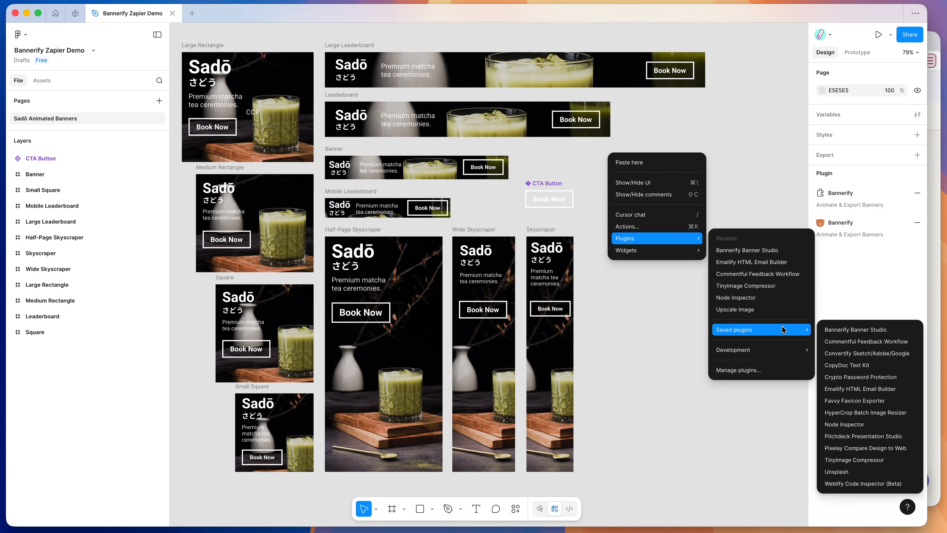
pyautogui.click(830, 328)
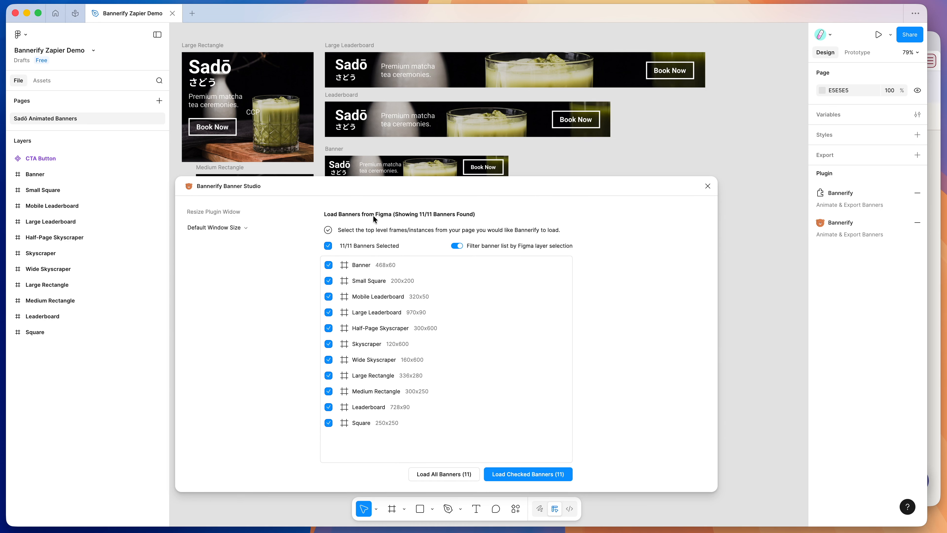
pyautogui.moveTo(377, 188); pyautogui.dragTo(459, 180)
pyautogui.scroll(-2, 293, 110)
pyautogui.scroll(1, 293, 110)
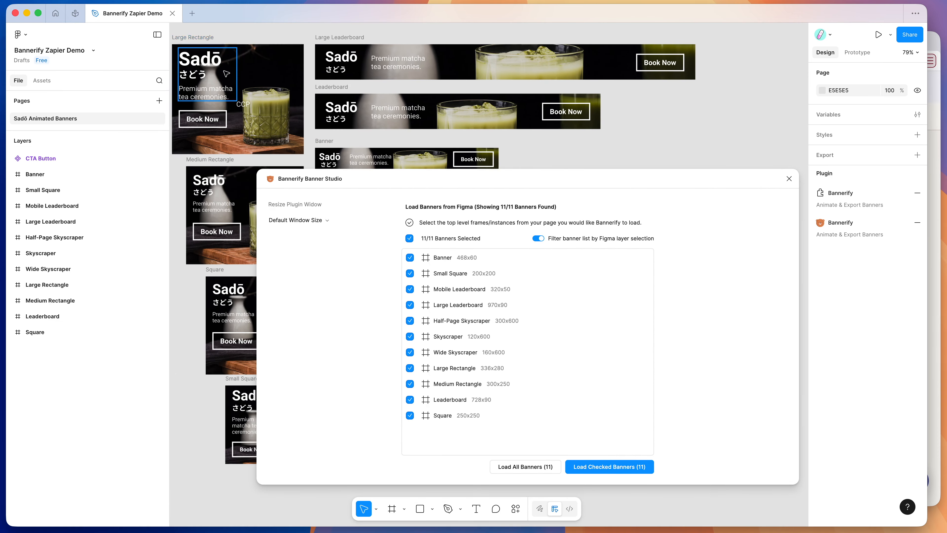
# Try filtering the plugin's banner list with the Large Rectangle frame, and load all 11 banners after clearing that selection.
pyautogui.click(193, 39)
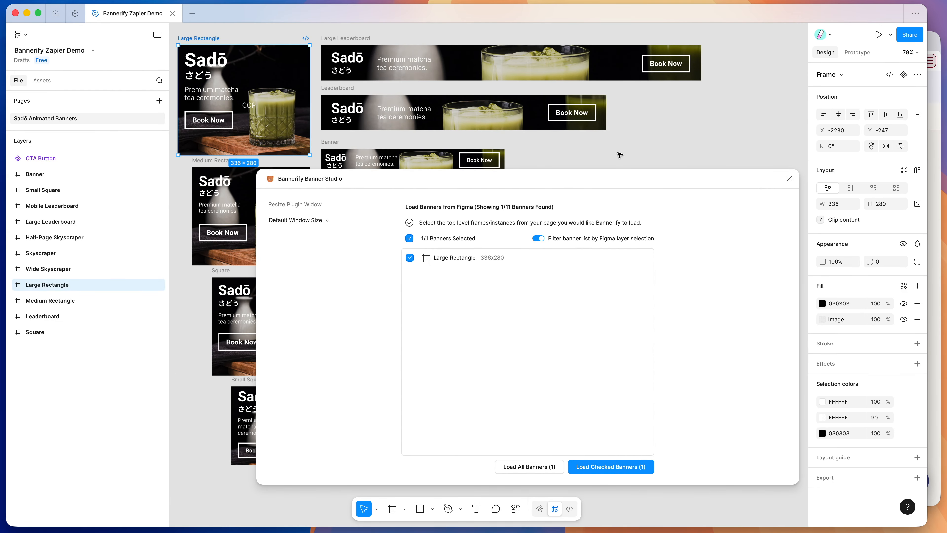
pyautogui.click(639, 153)
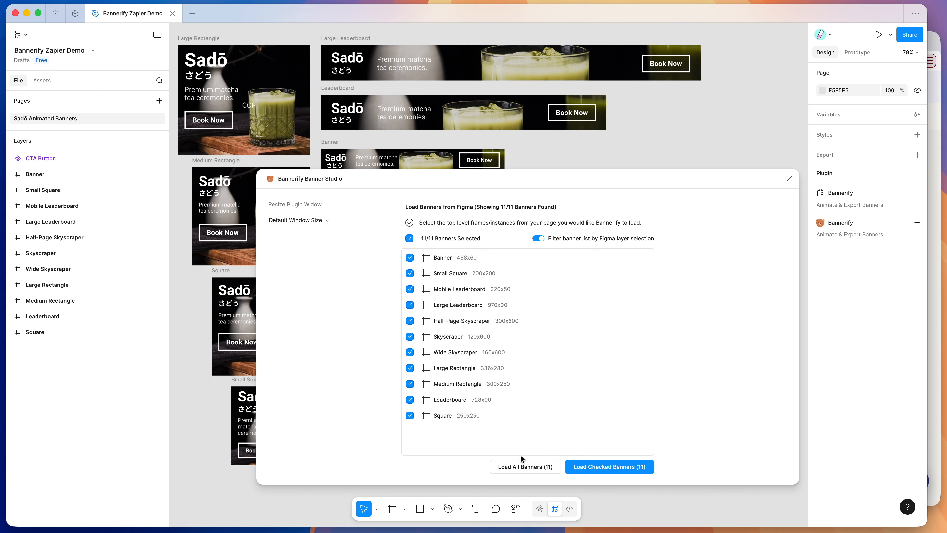
pyautogui.click(518, 467)
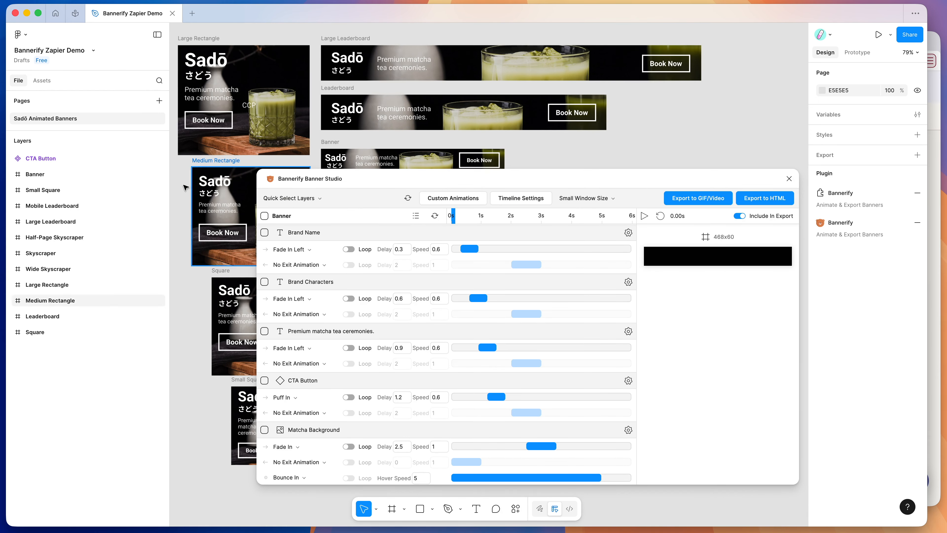
# Expand the Banner frame's layers and preview the Banner and Small Square animations in the plugin.
pyautogui.click(11, 174)
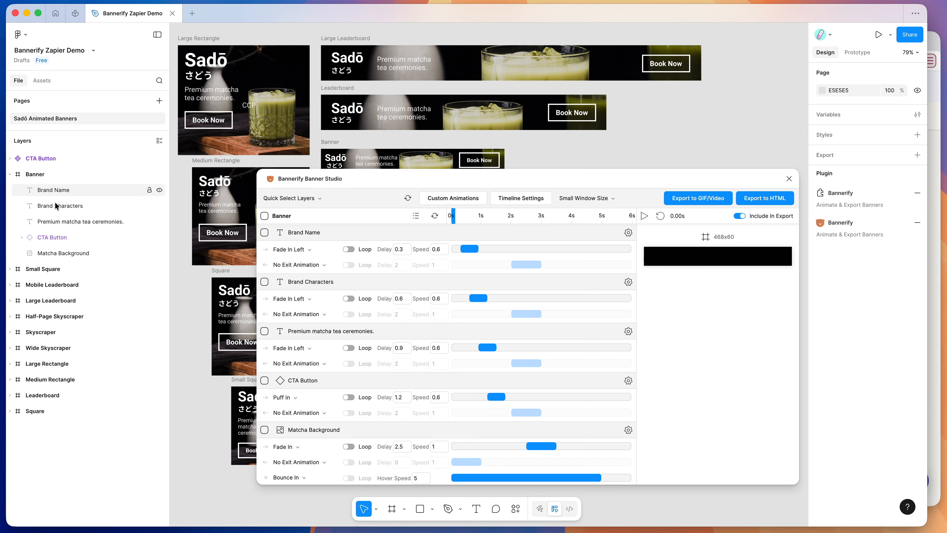
pyautogui.moveTo(451, 216); pyautogui.dragTo(555, 216)
pyautogui.scroll(-10, 550, 276)
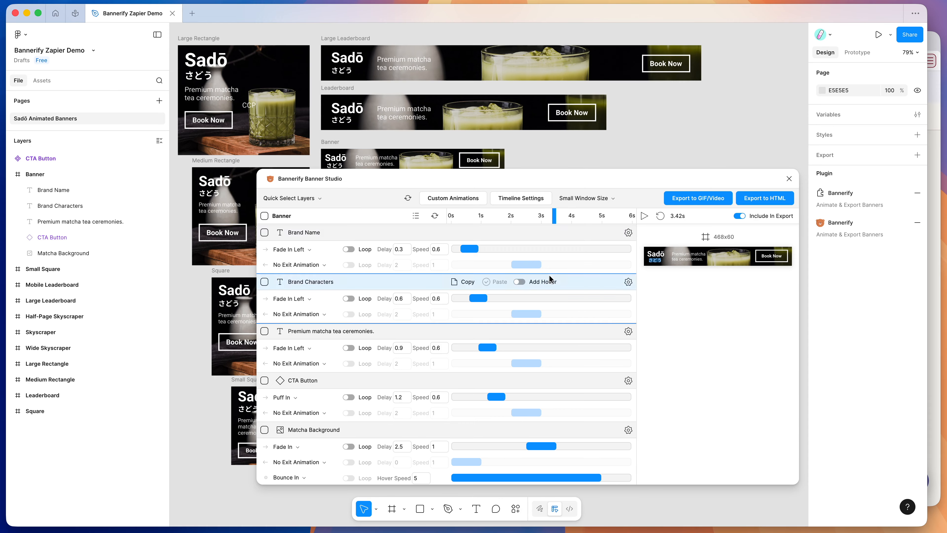
pyautogui.scroll(-3, 549, 278)
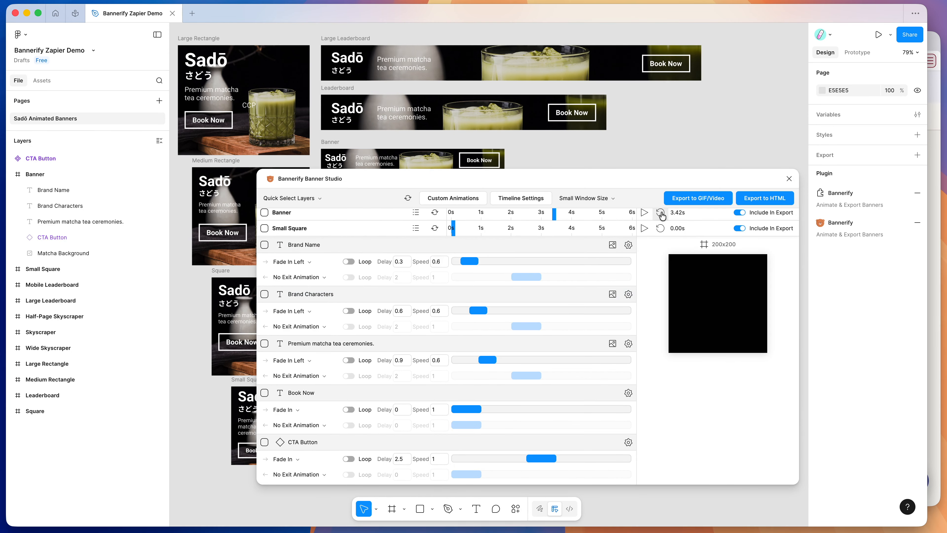
pyautogui.click(645, 228)
pyautogui.moveTo(590, 264)
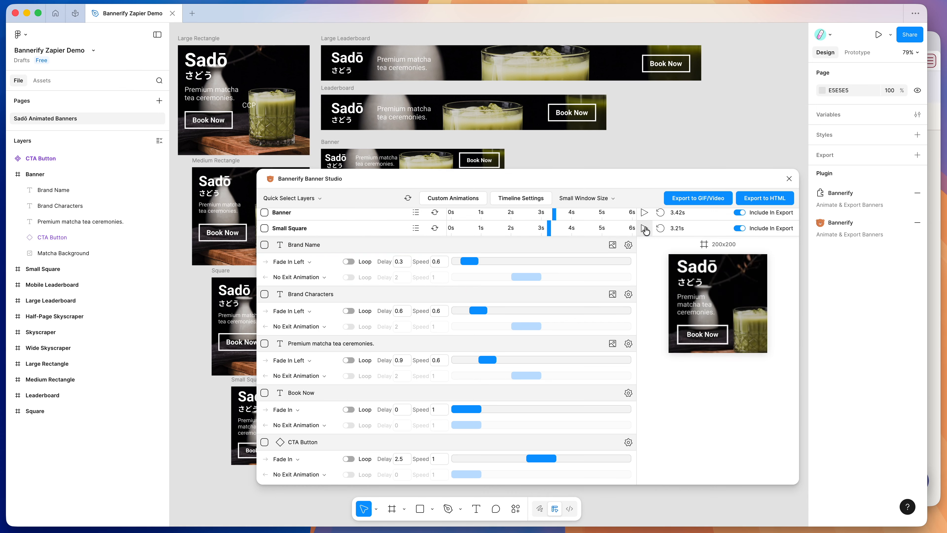
# Scrub the Mobile Leaderboard timeline to about 1.9 s and the Large Leaderboard timeline to about 3.2 s.
pyautogui.scroll(-5, 620, 280)
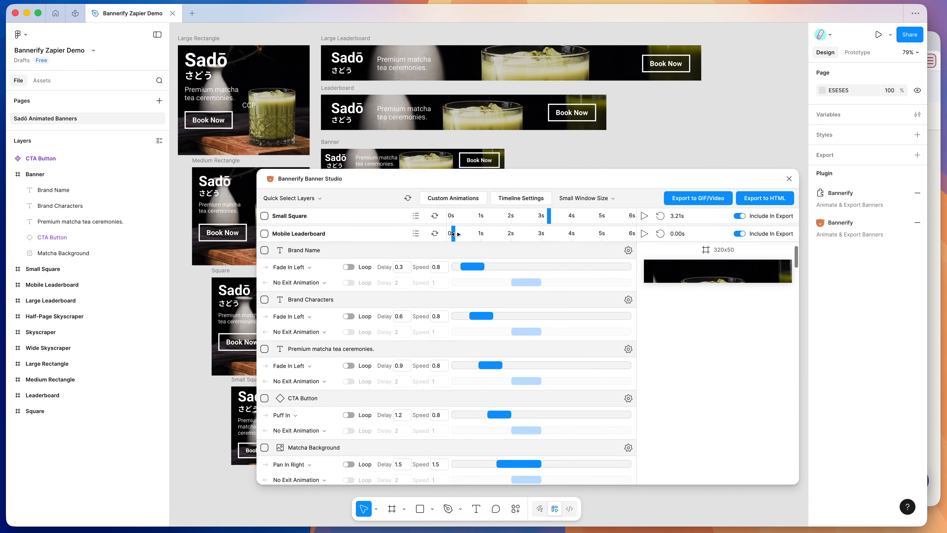
pyautogui.moveTo(453, 230); pyautogui.dragTo(508, 242)
pyautogui.scroll(-6, 509, 241)
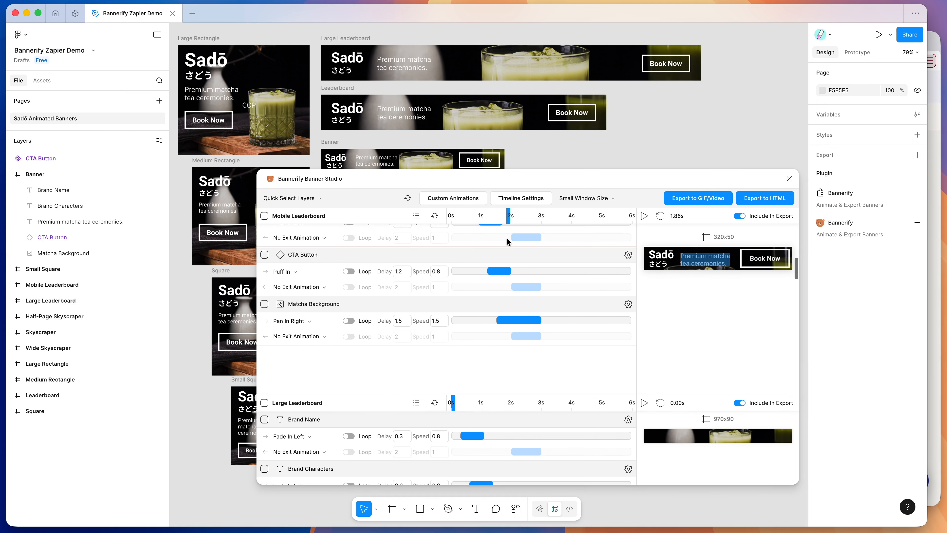
pyautogui.scroll(-3, 509, 242)
pyautogui.moveTo(454, 216); pyautogui.dragTo(550, 220)
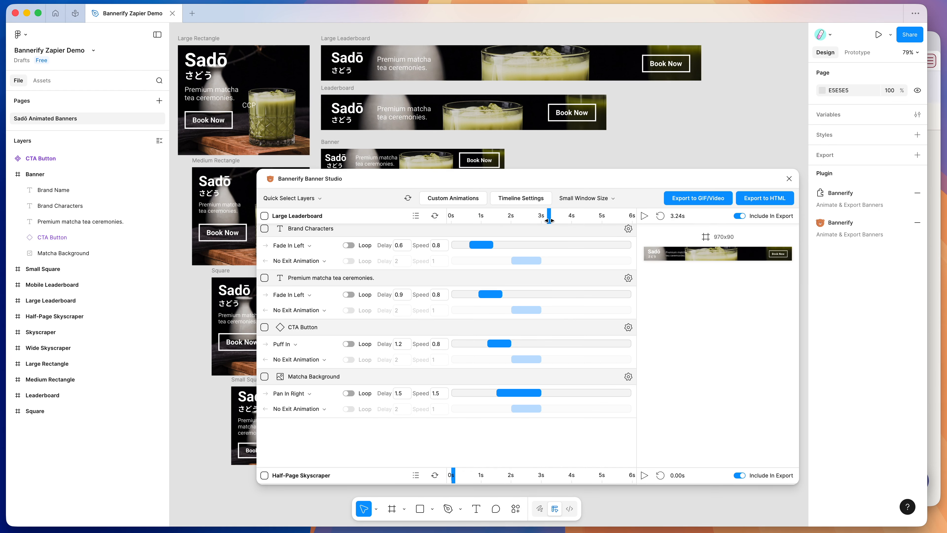
# View the Half-Page Skyscraper's entry animation options for Brand Name, and play and pause that banner's animation.
pyautogui.scroll(-8, 535, 345)
pyautogui.scroll(3, 520, 307)
pyautogui.click(290, 258)
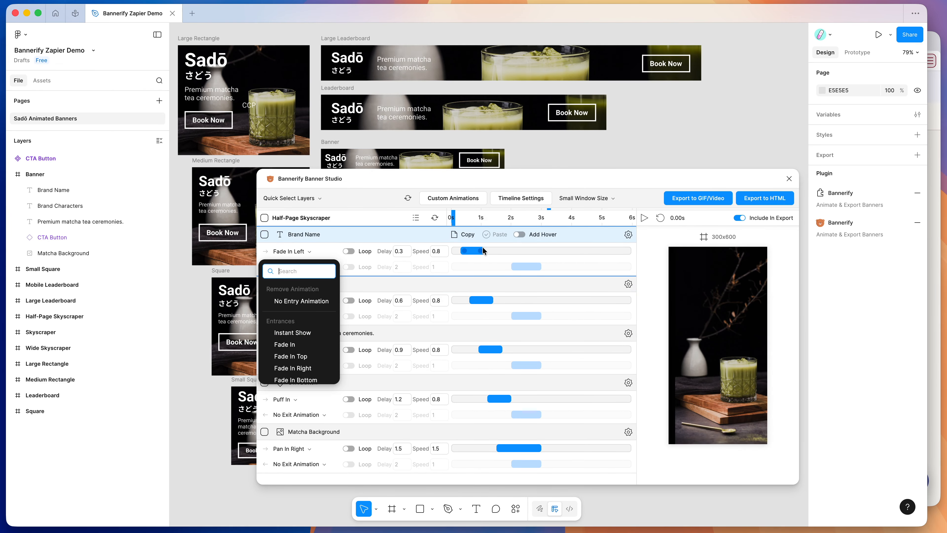
pyautogui.click(676, 256)
pyautogui.click(645, 218)
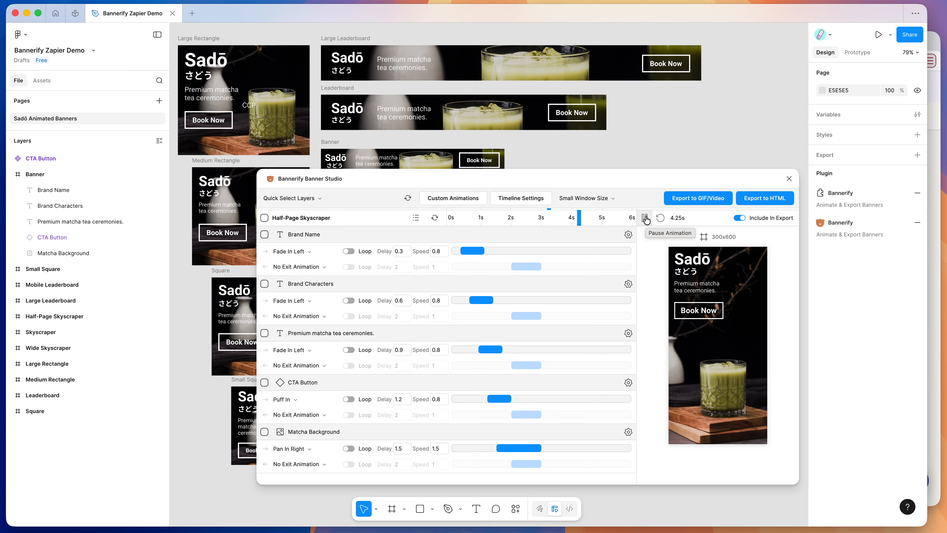
pyautogui.click(645, 219)
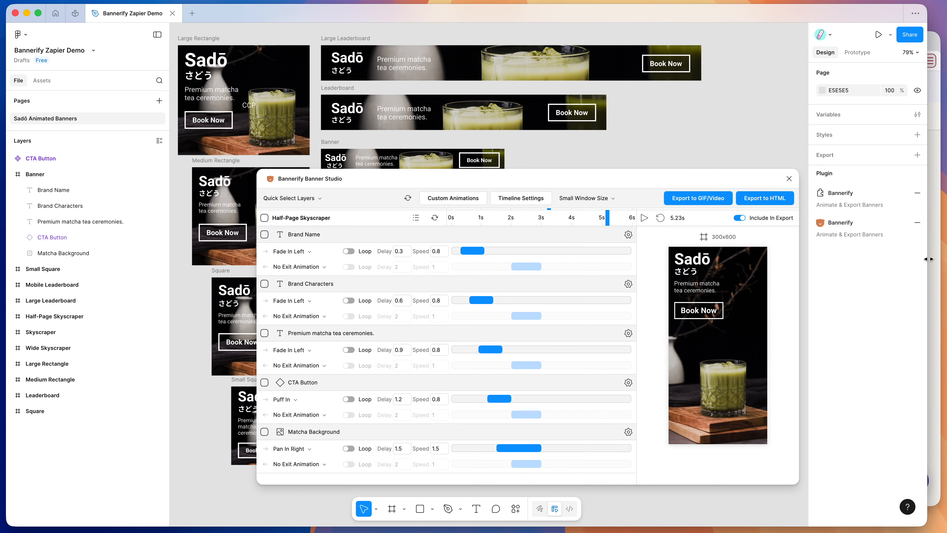
# Switch to the browser to view the Google Drive and Zapier home pages, and return to Figma.
pyautogui.click(937, 263)
pyautogui.click(491, 41)
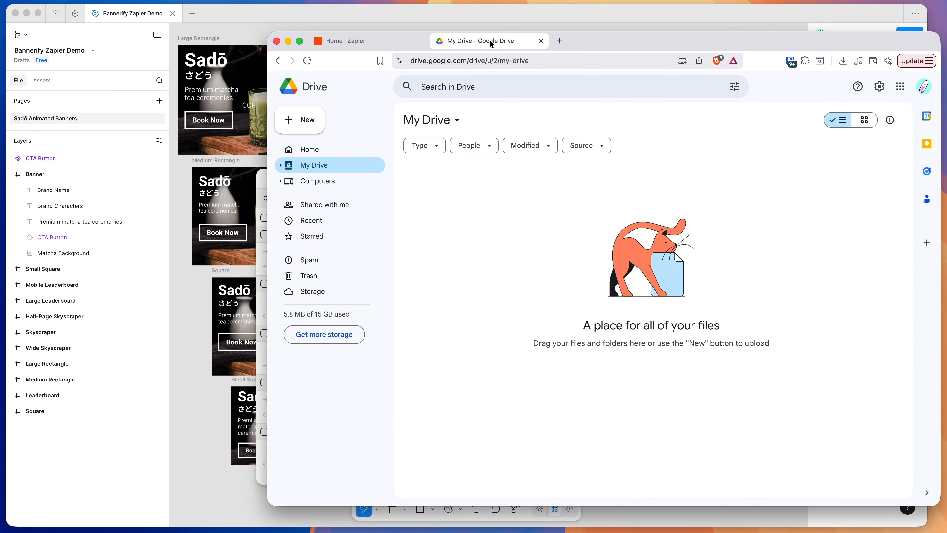
pyautogui.click(381, 41)
pyautogui.moveTo(492, 164); pyautogui.dragTo(675, 164)
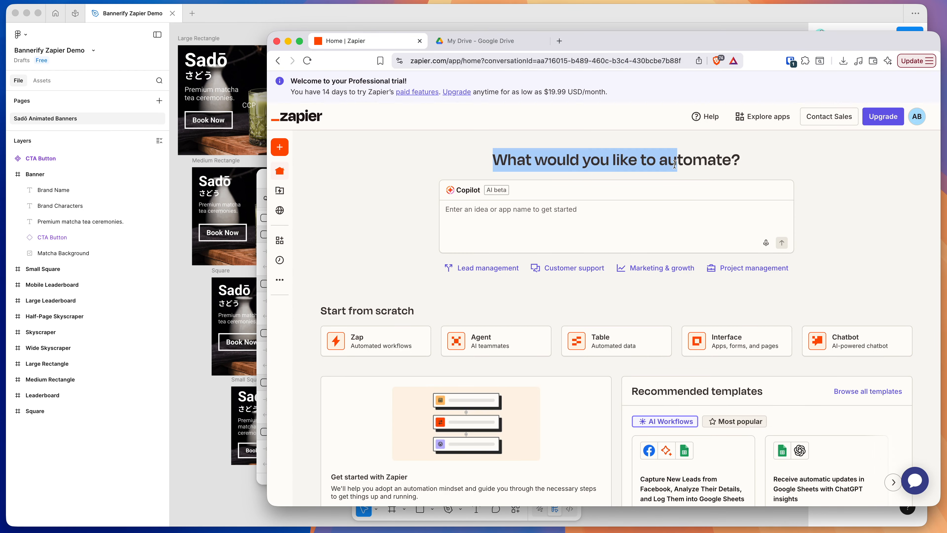
pyautogui.click(184, 295)
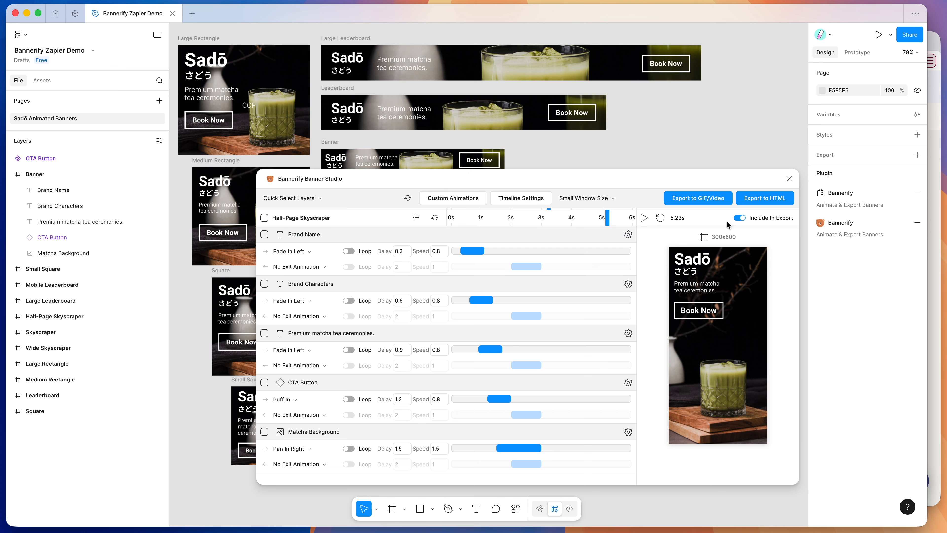
# Open the HTML export settings, enable Upload Preview Page and clear the stored Netlify access token.
pyautogui.click(759, 199)
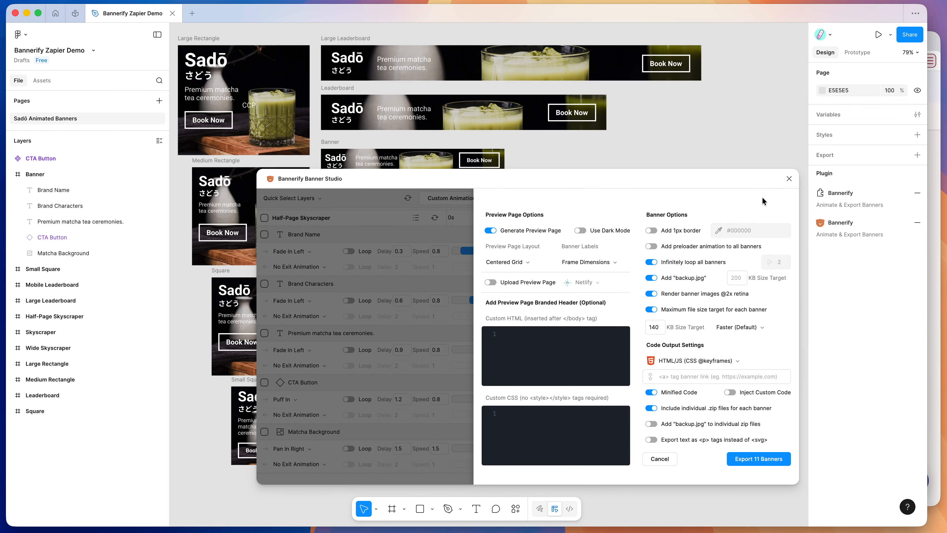
pyautogui.click(510, 285)
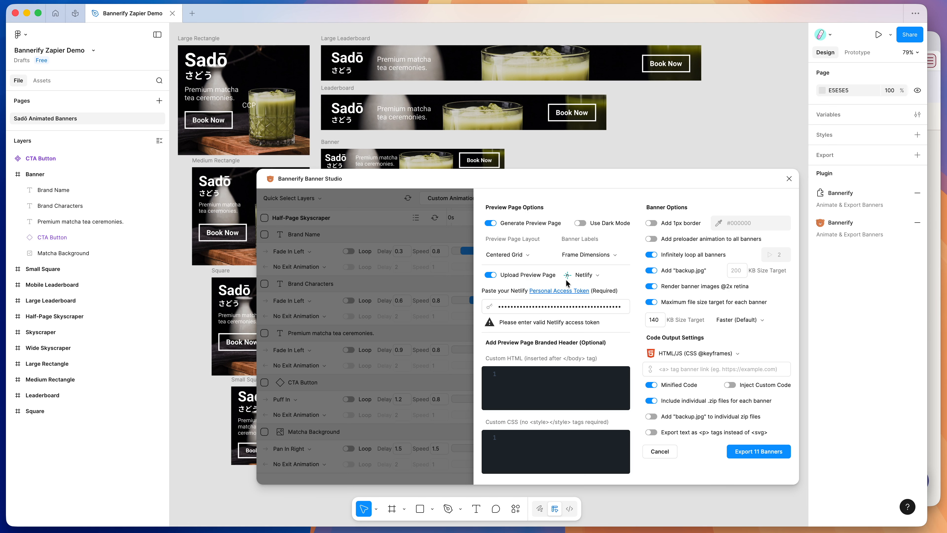
pyautogui.click(563, 305)
pyautogui.press('super+a')
pyautogui.press('BackSpace')
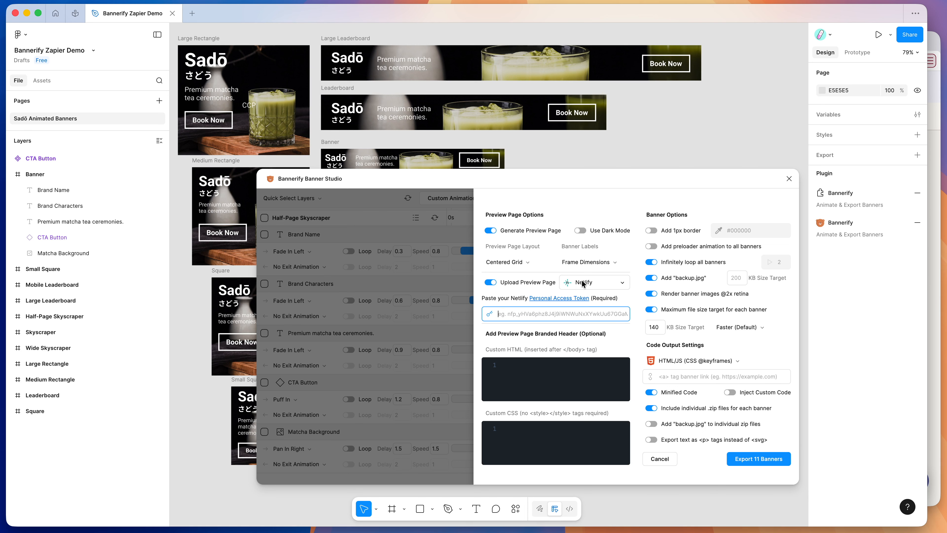
# Set the preview page upload service to Zapier and make its webhook URL field ready for entry.
pyautogui.click(590, 283)
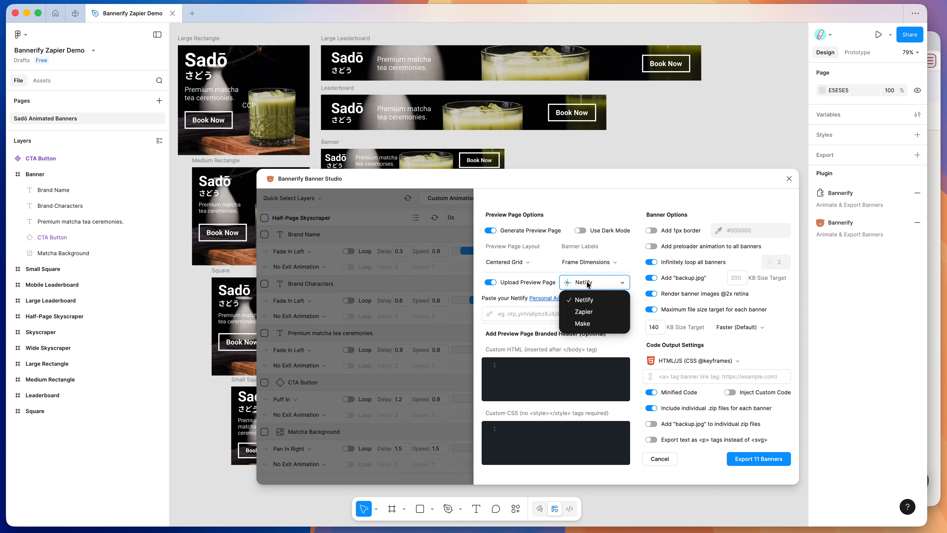
pyautogui.click(584, 313)
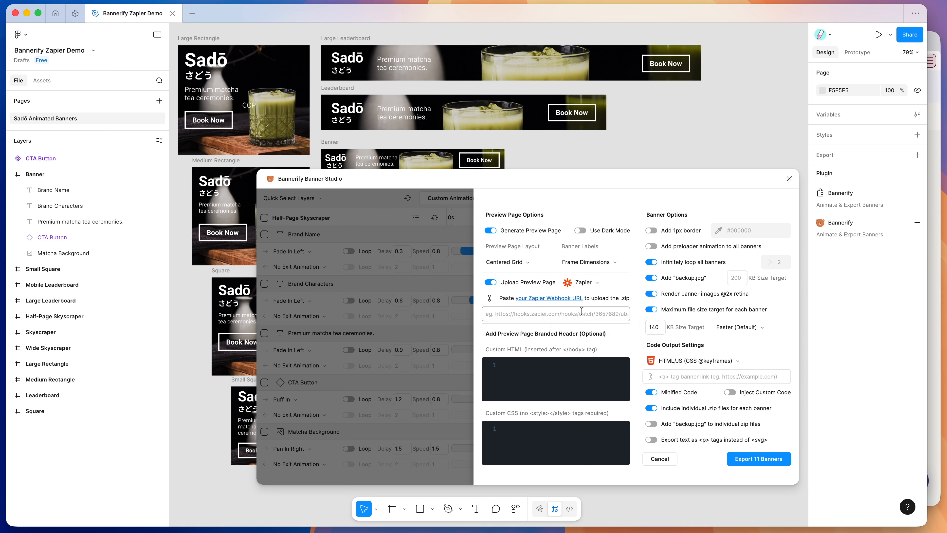
pyautogui.click(529, 317)
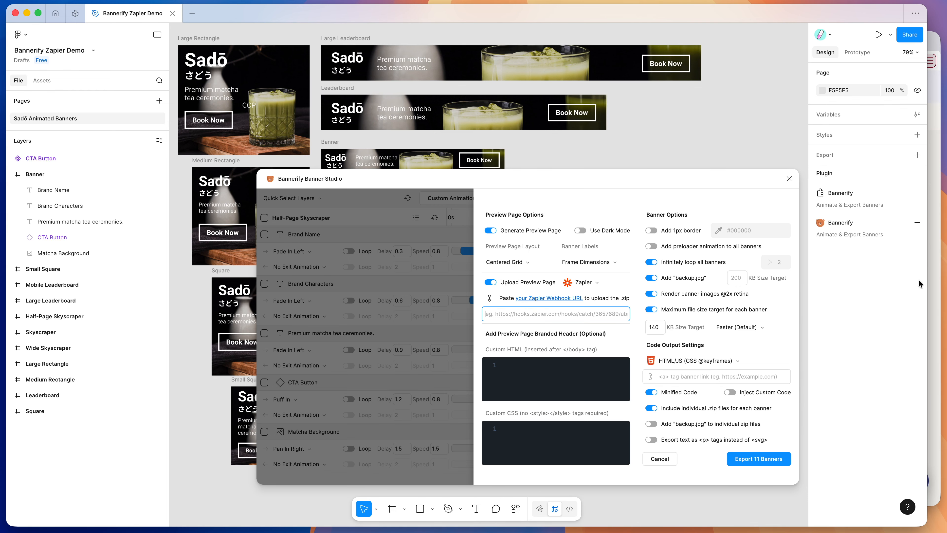
# Switch to Zapier in the browser and create a new Zap.
pyautogui.click(934, 284)
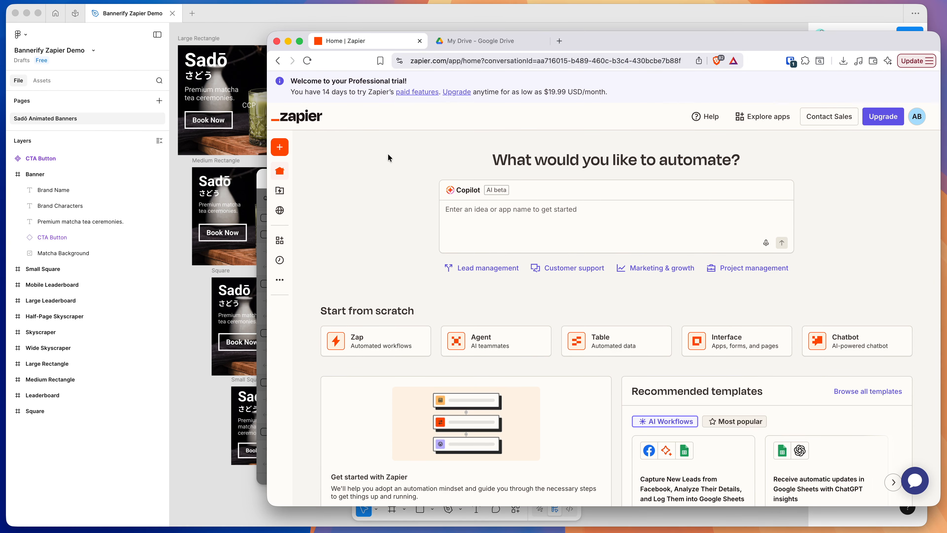
pyautogui.scroll(-3, 388, 157)
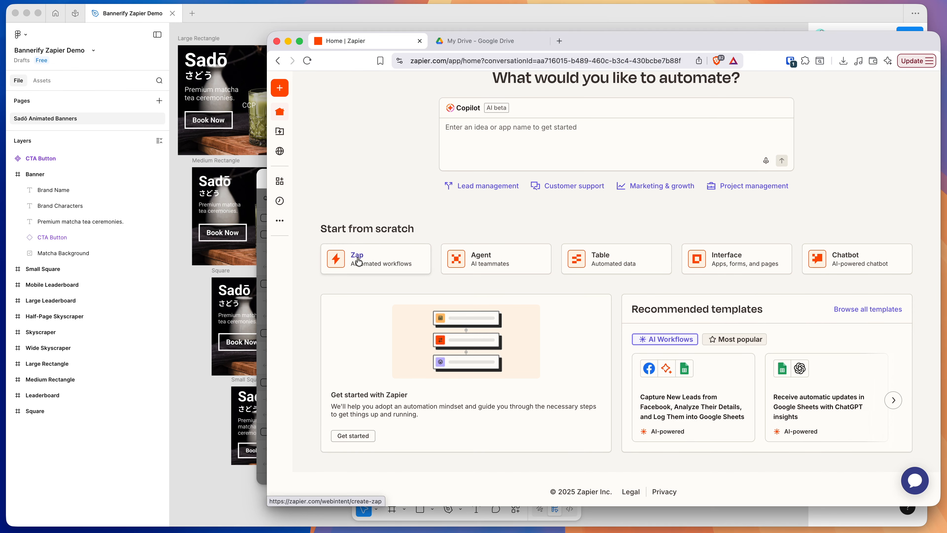
pyautogui.moveTo(281, 123)
pyautogui.scroll(3, 304, 105)
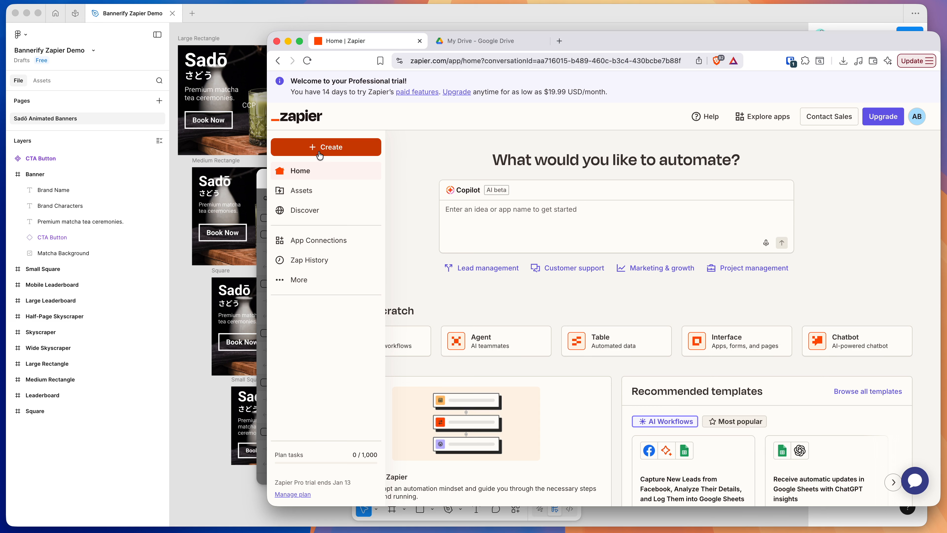
pyautogui.click(333, 147)
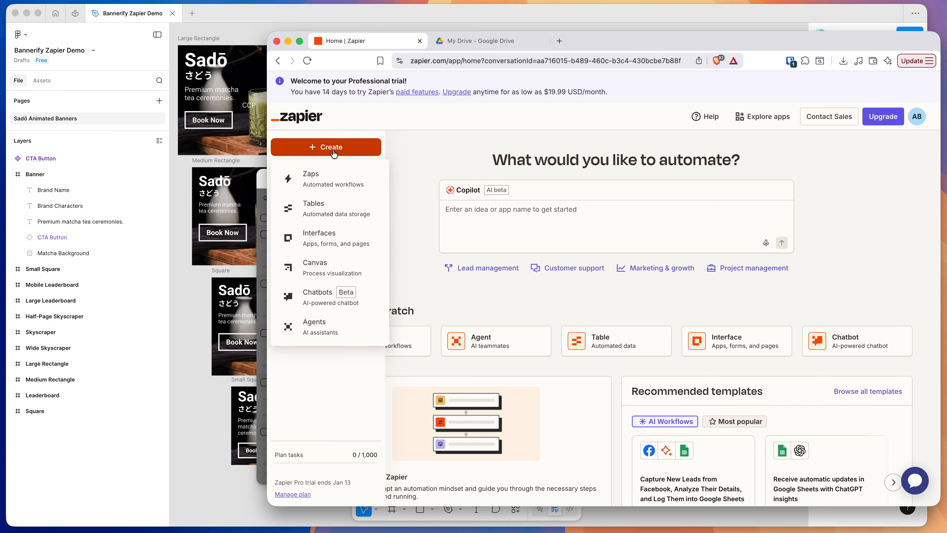
pyautogui.click(319, 182)
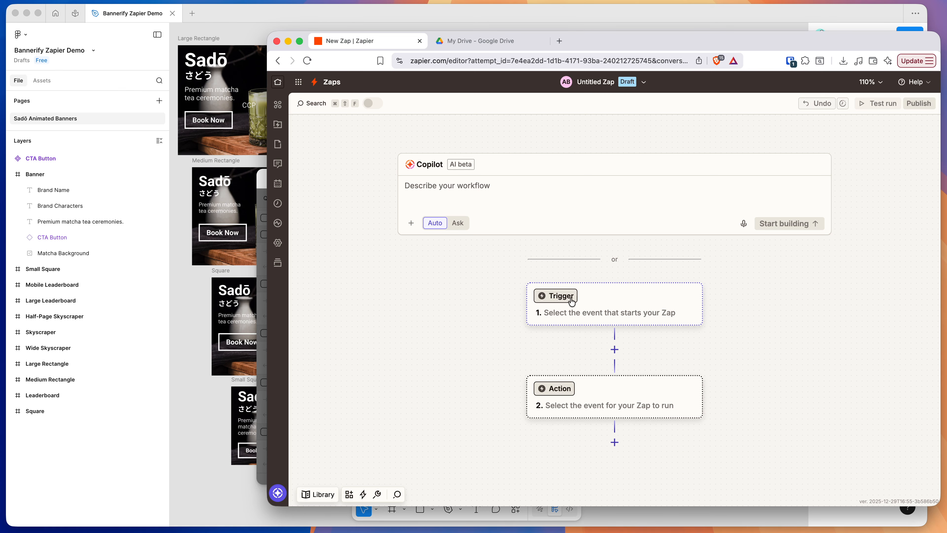
# Choose Webhooks as the new Zap's trigger app, and return to the Bannerify export settings in Figma.
pyautogui.click(584, 301)
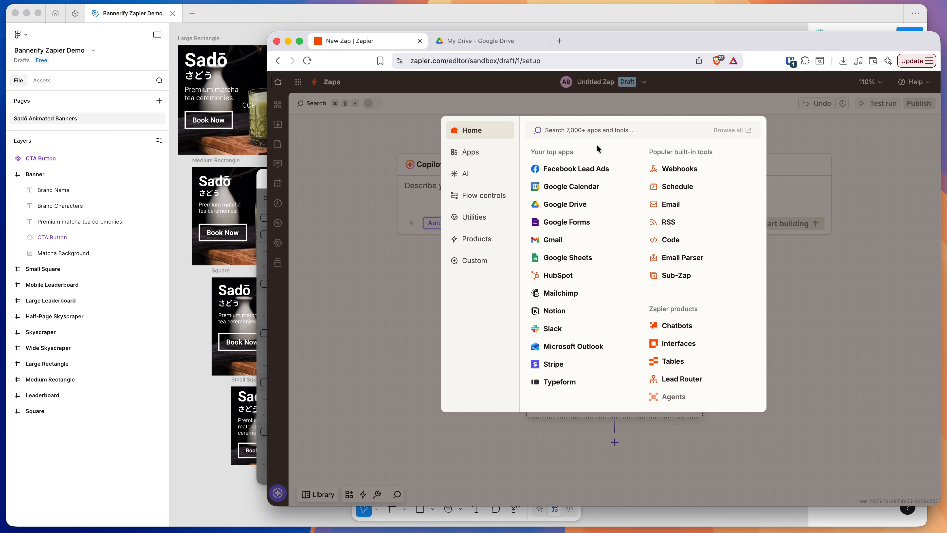
pyautogui.click(679, 171)
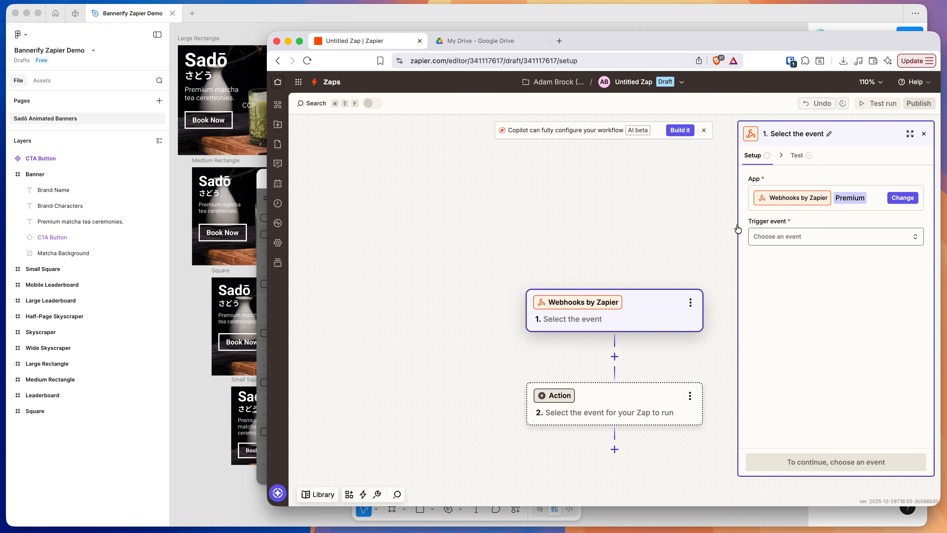
pyautogui.click(197, 360)
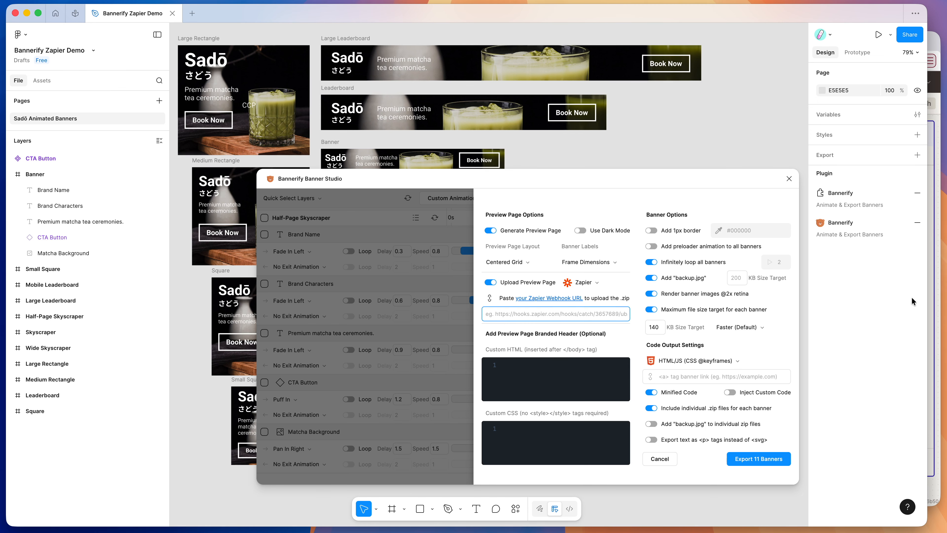
# Switch to Zapier, set the Webhooks trigger event to Catch Hook, and continue to its test stage with no child key.
pyautogui.click(933, 302)
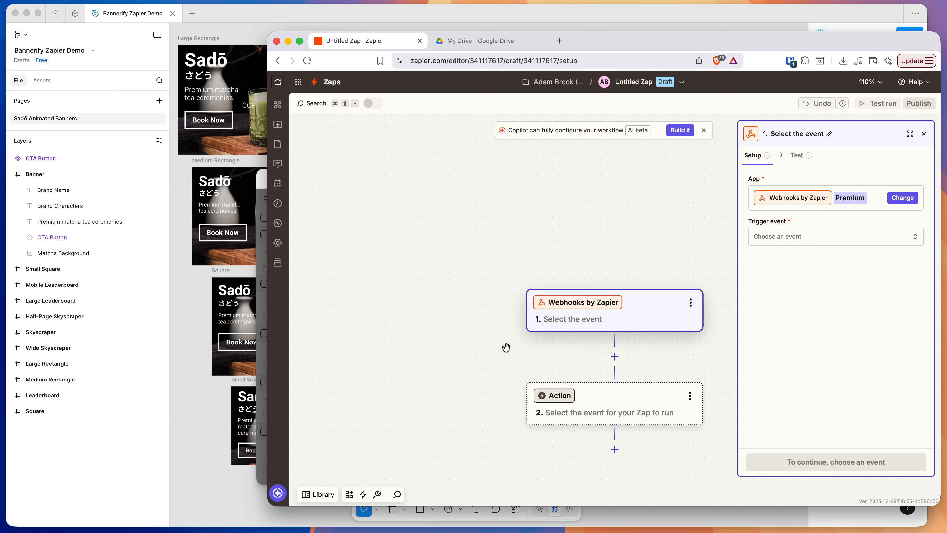
pyautogui.scroll(-1, 506, 347)
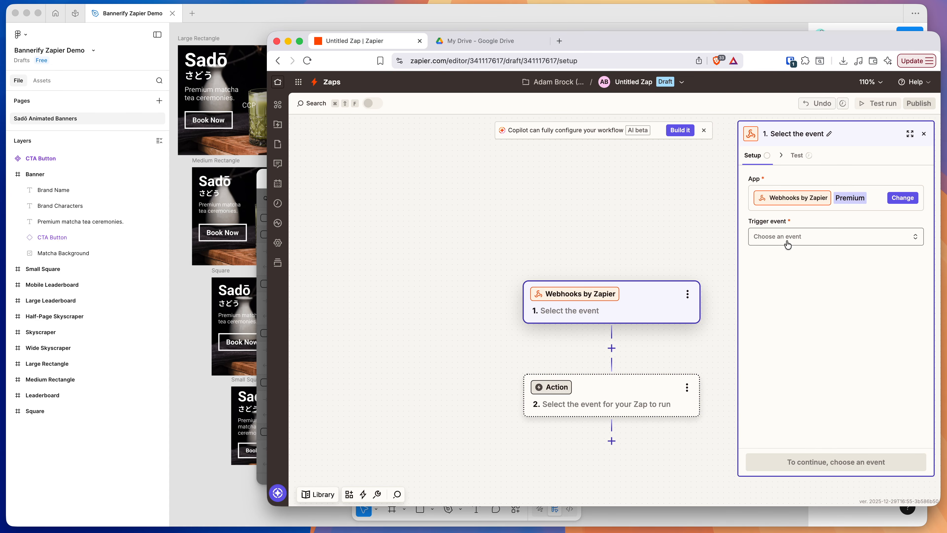
pyautogui.click(777, 239)
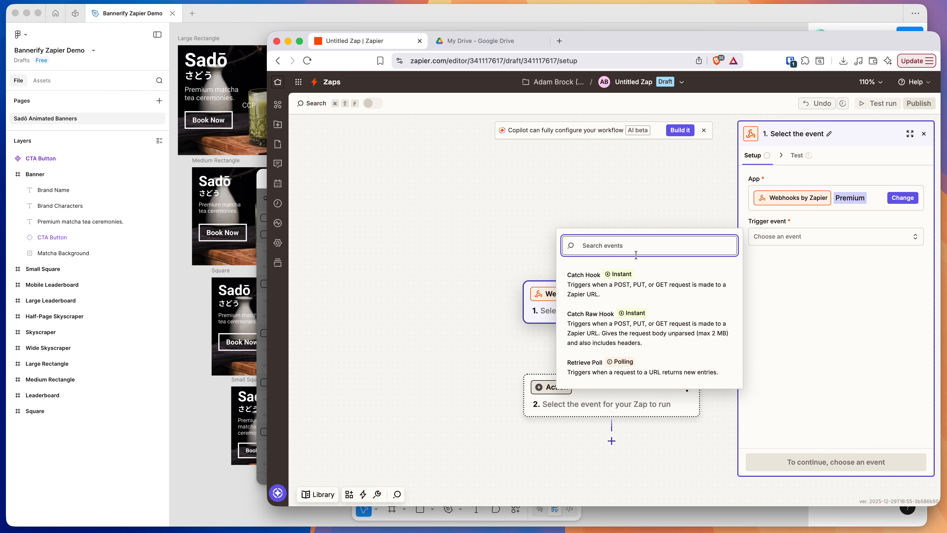
pyautogui.click(585, 288)
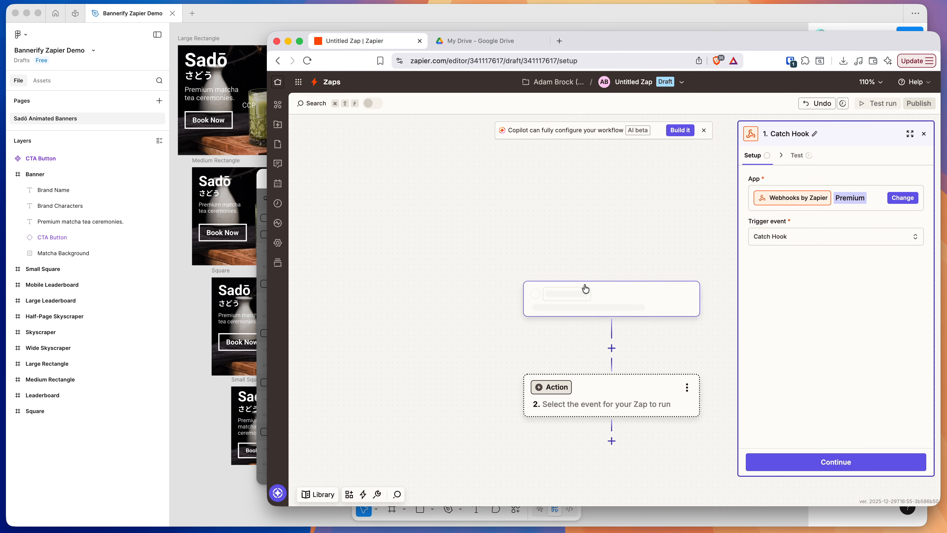
pyautogui.click(814, 462)
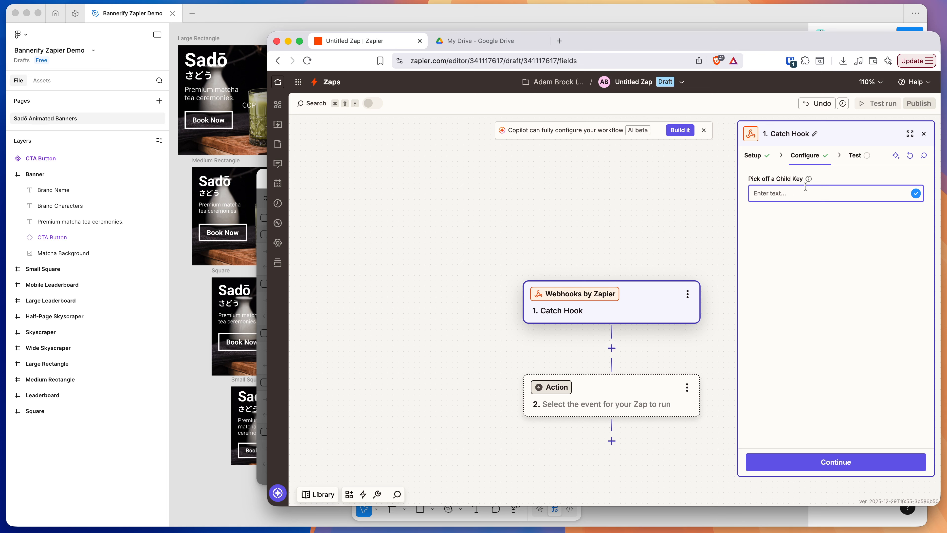
pyautogui.click(818, 213)
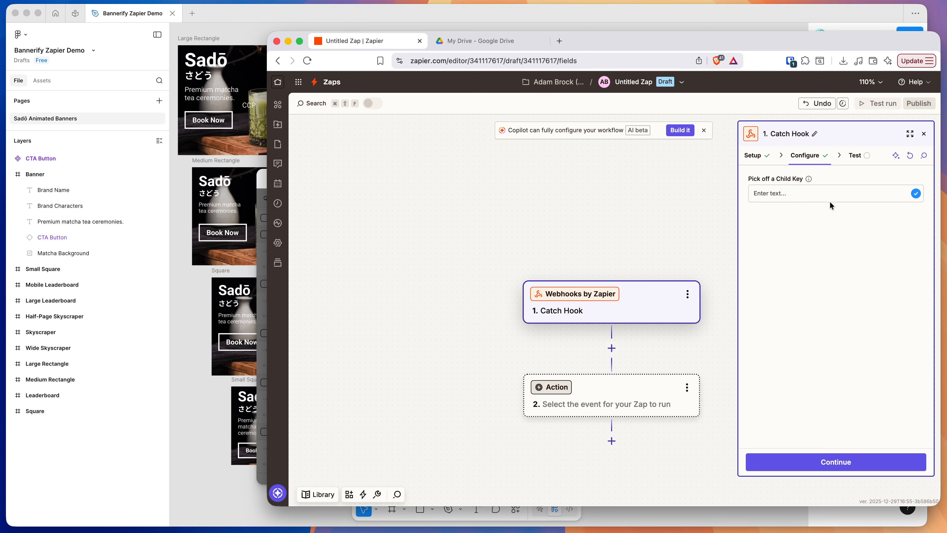
pyautogui.click(835, 465)
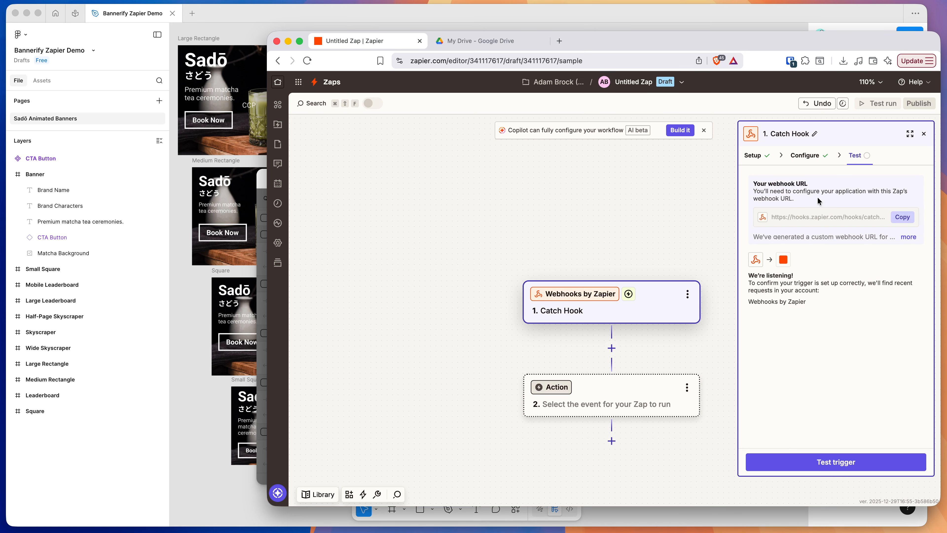
# Copy the Catch Hook's webhook URL and paste it into Bannerify's Zapier webhook URL field in Figma.
pyautogui.moveTo(826, 184)
pyautogui.mouseDown()
pyautogui.moveTo(752, 184)
pyautogui.moveTo(819, 184)
pyautogui.mouseUp()
pyautogui.click(818, 186)
pyautogui.click(902, 220)
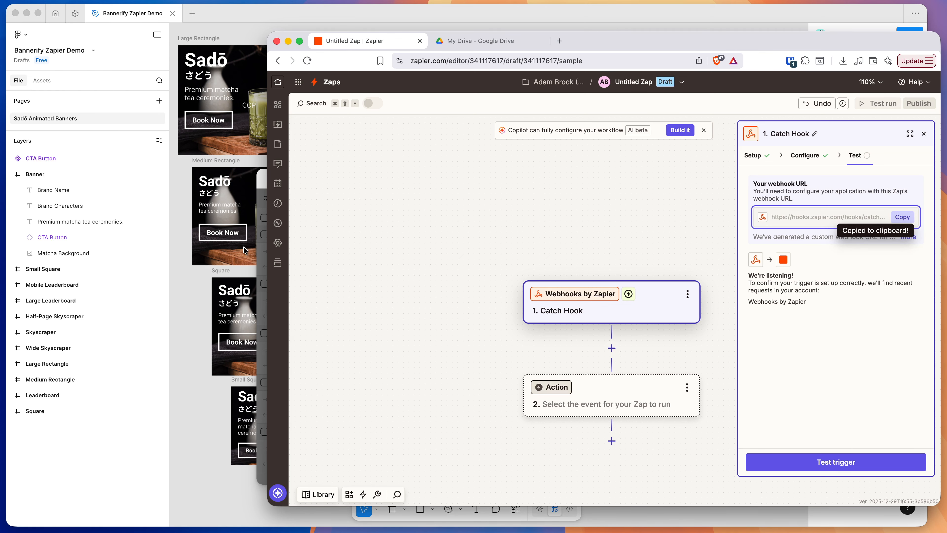
pyautogui.click(260, 185)
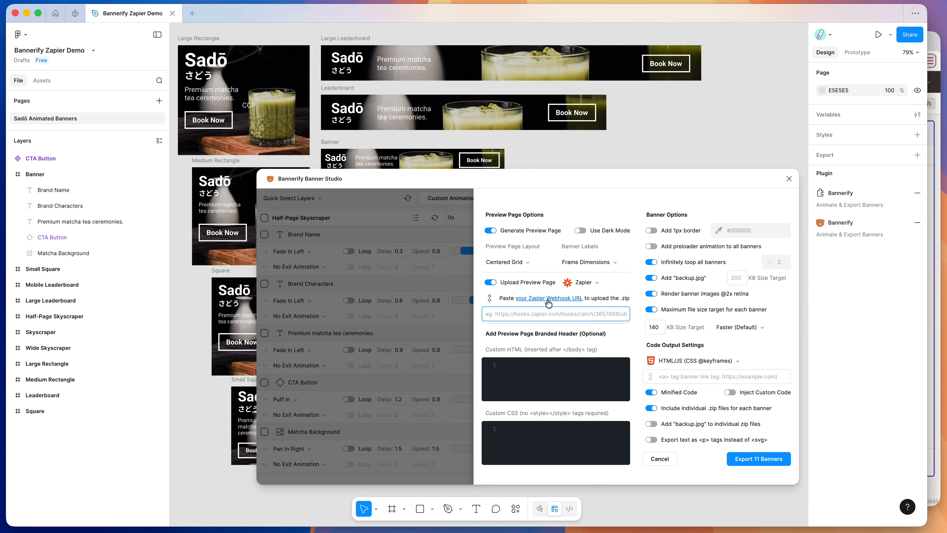
pyautogui.press('super+v')
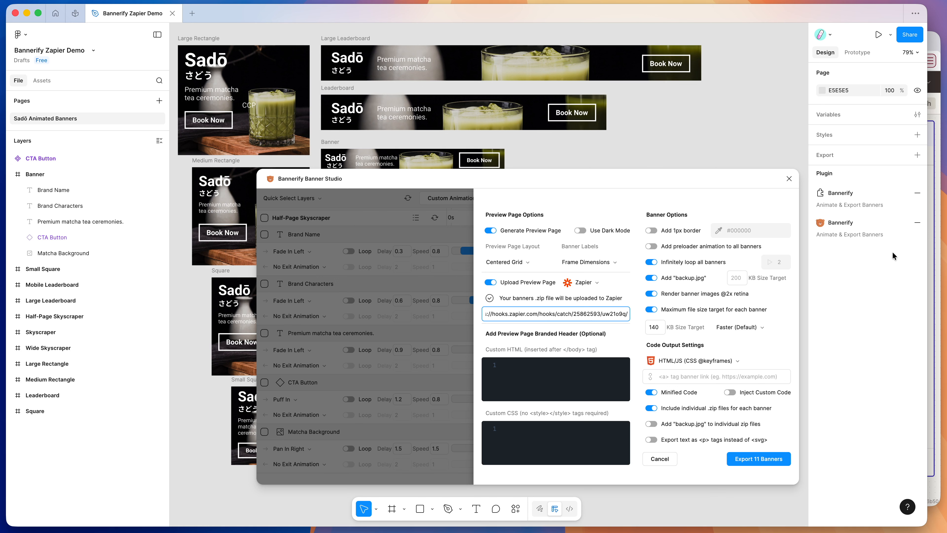
# Return to Zapier and set the Zap's second step to Google Drive with the Upload File action event.
pyautogui.click(931, 242)
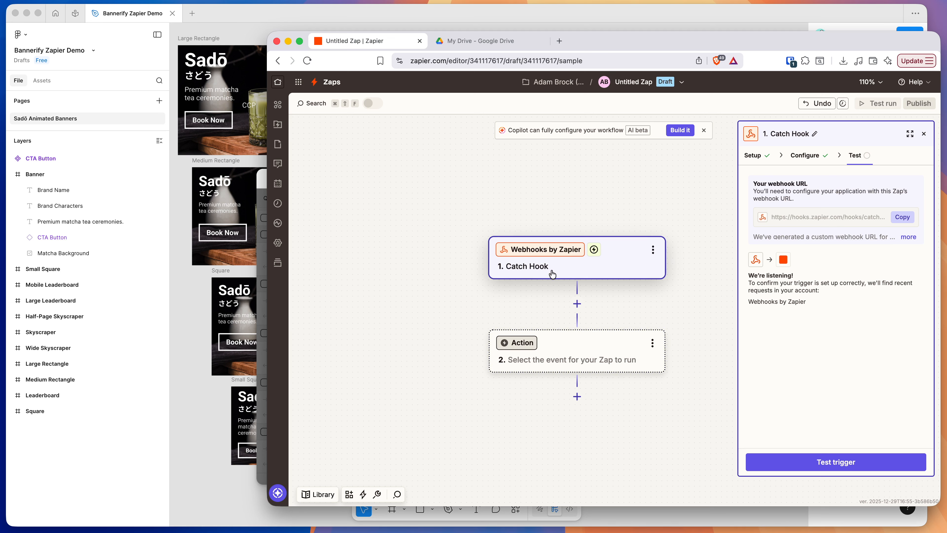
pyautogui.click(566, 361)
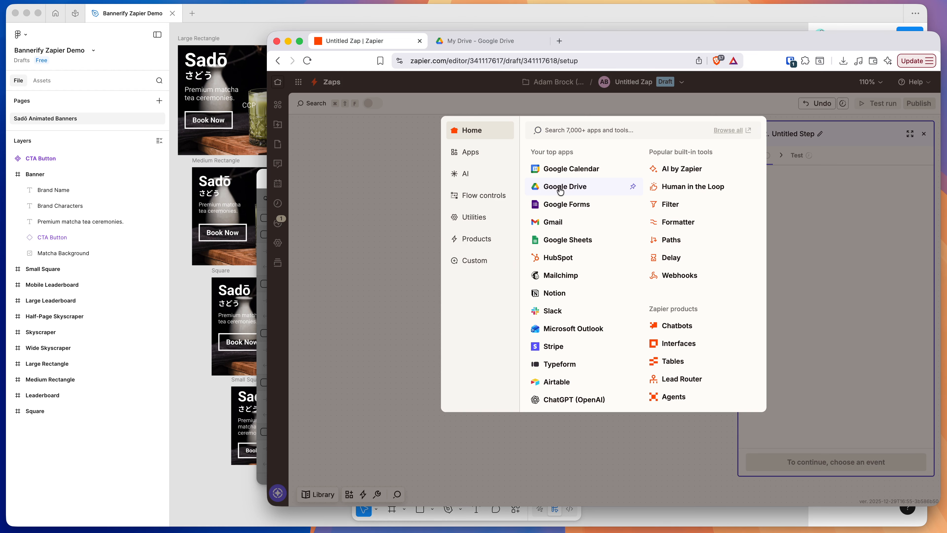
pyautogui.click(559, 188)
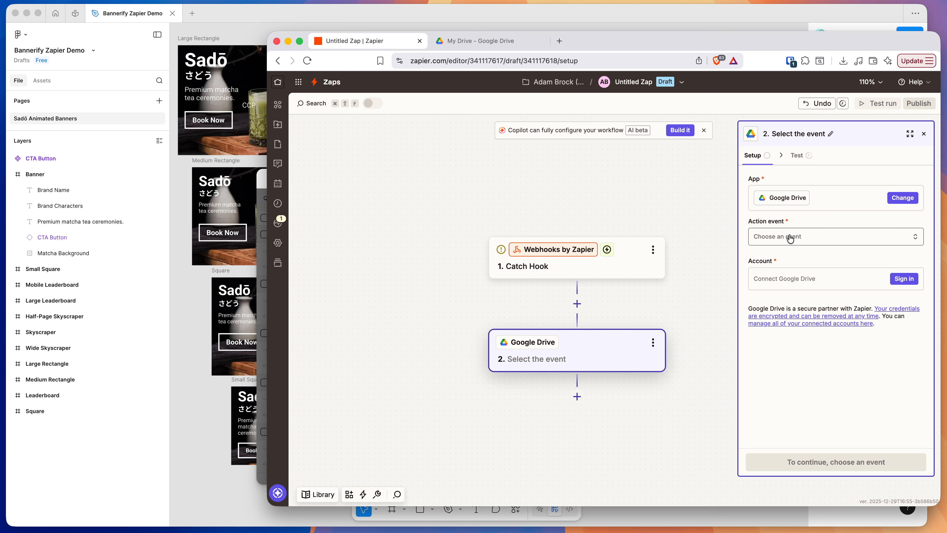
pyautogui.click(773, 241)
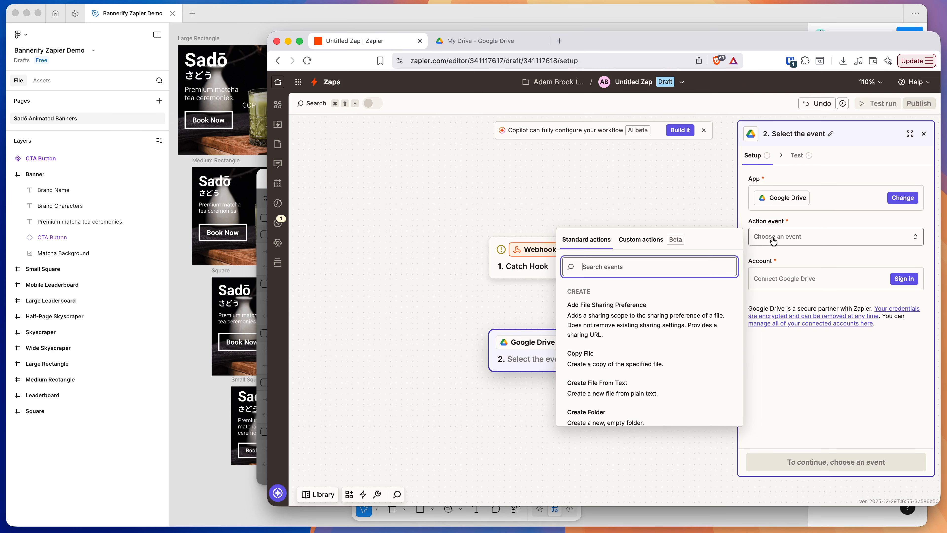
pyautogui.scroll(-10, 615, 361)
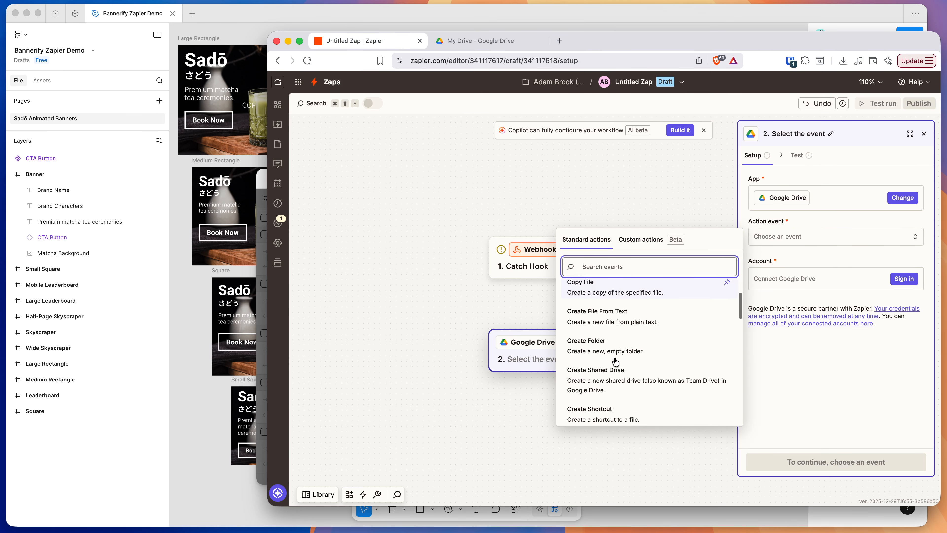
pyautogui.scroll(-5, 615, 362)
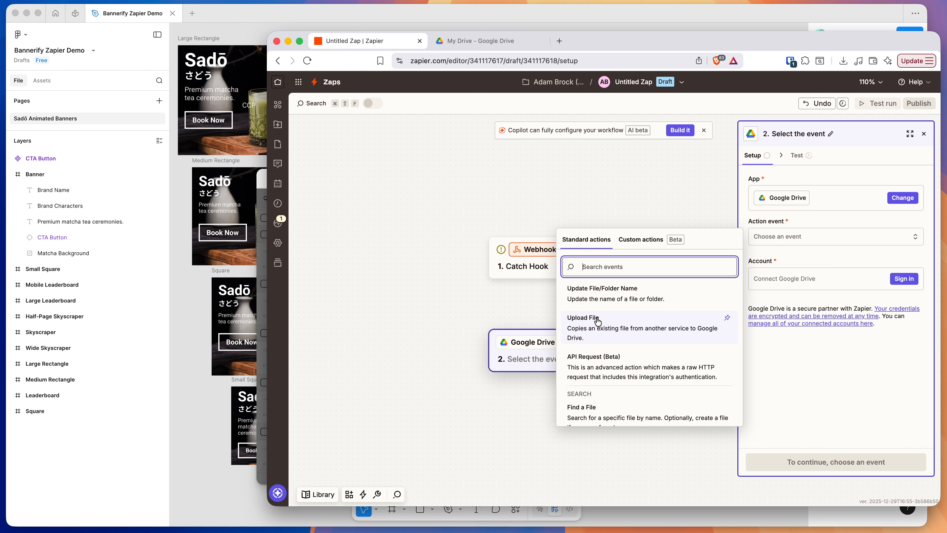
pyautogui.click(585, 320)
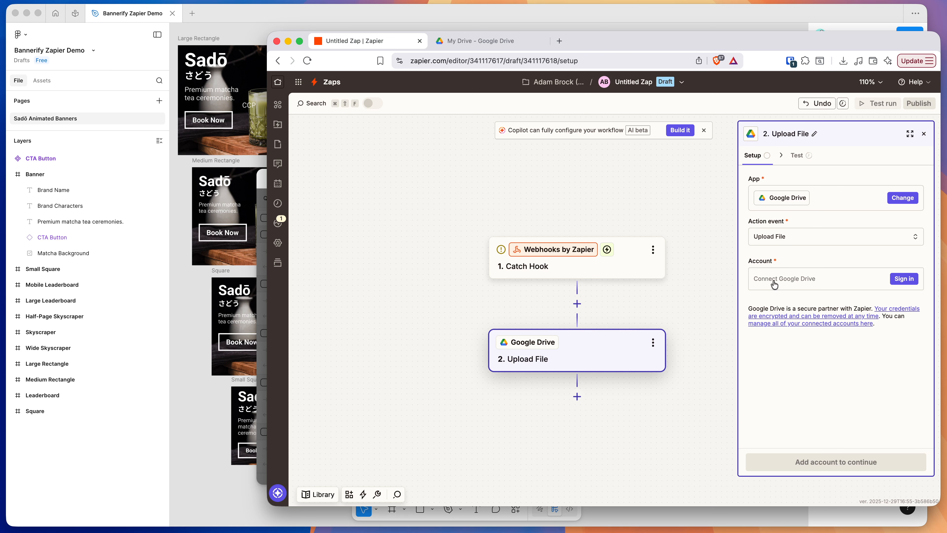
# Sign in to Google Drive for the Upload File step and allow Zapier access to the Google account.
pyautogui.click(905, 279)
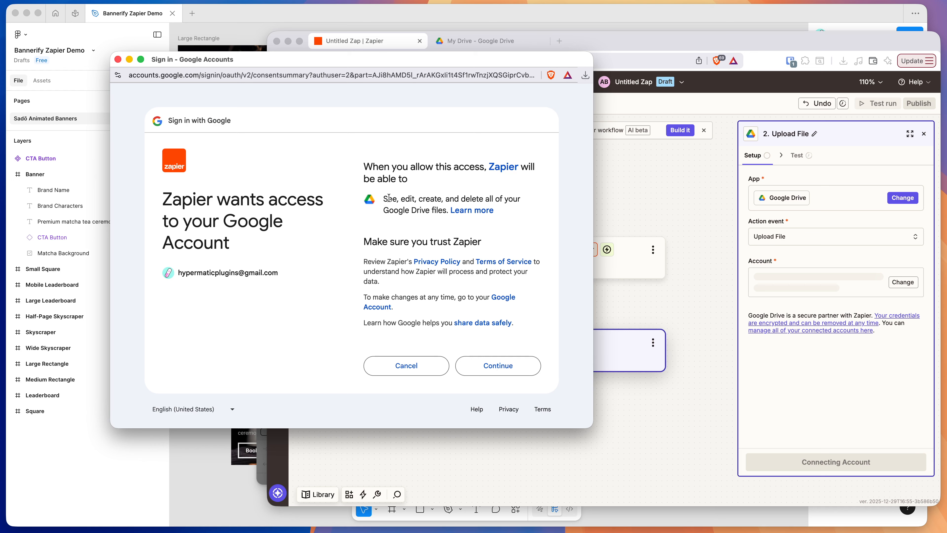
pyautogui.moveTo(384, 199); pyautogui.dragTo(400, 211)
pyautogui.click(424, 216)
pyautogui.click(456, 197)
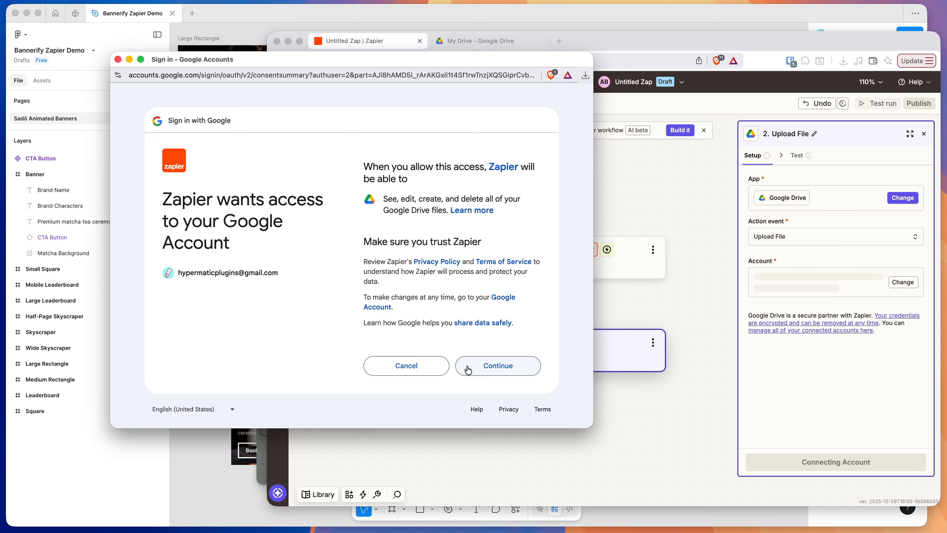
pyautogui.click(488, 366)
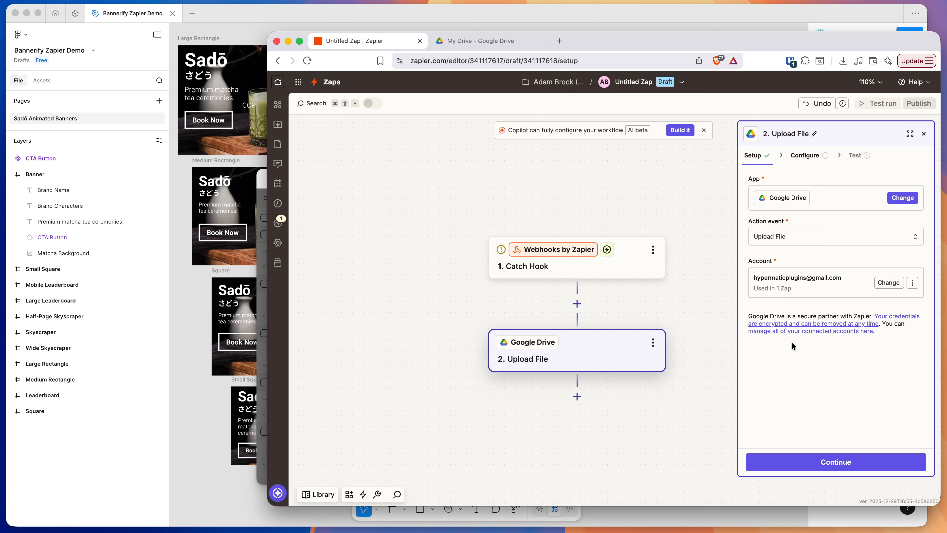
# Continue to the Upload File configuration and set its drive to My Google Drive.
pyautogui.click(823, 462)
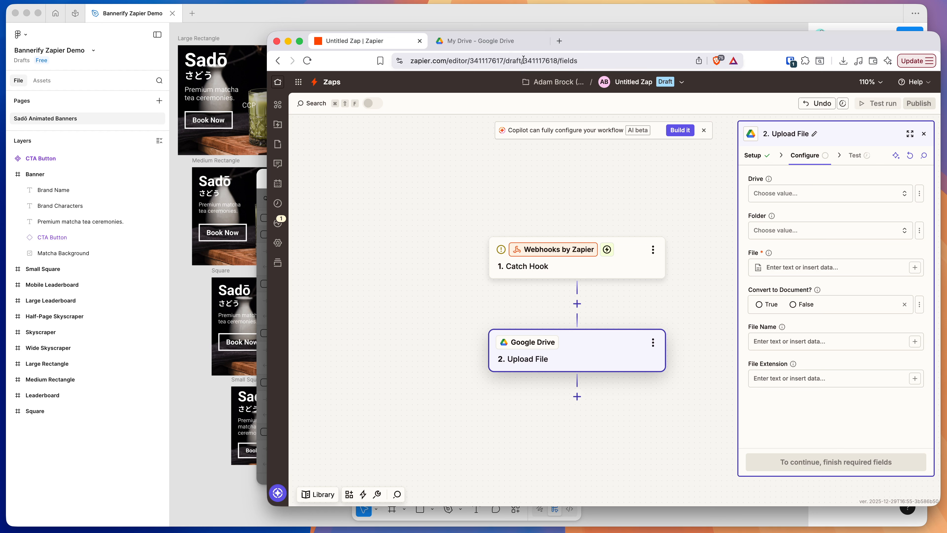
pyautogui.click(785, 202)
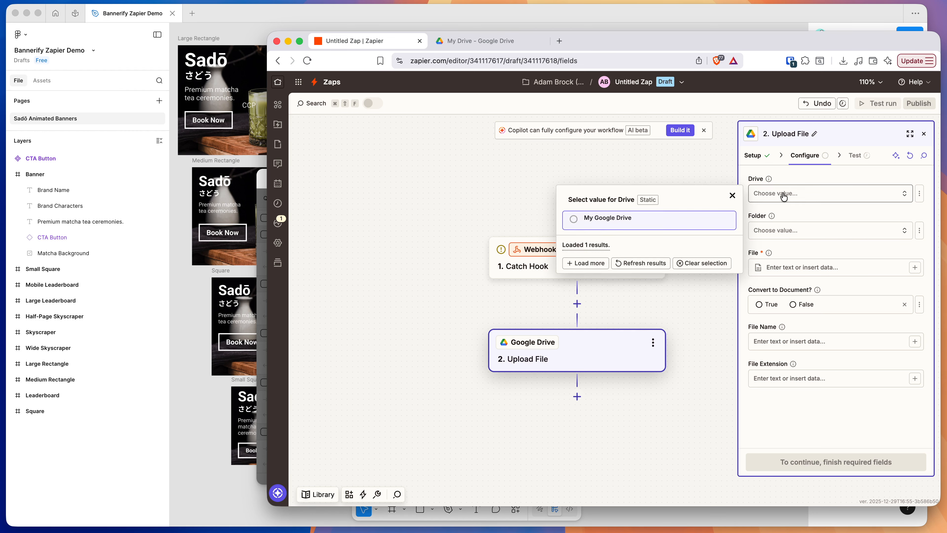
pyautogui.click(573, 219)
# Switch to Google Drive and create a folder named "Bannerify Uploads" in My Drive.
pyautogui.click(481, 41)
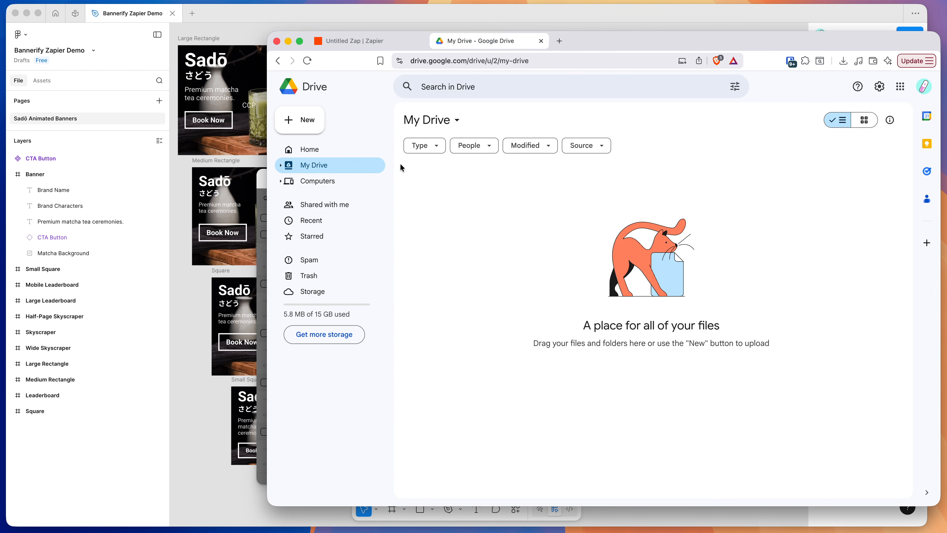
pyautogui.click(296, 121)
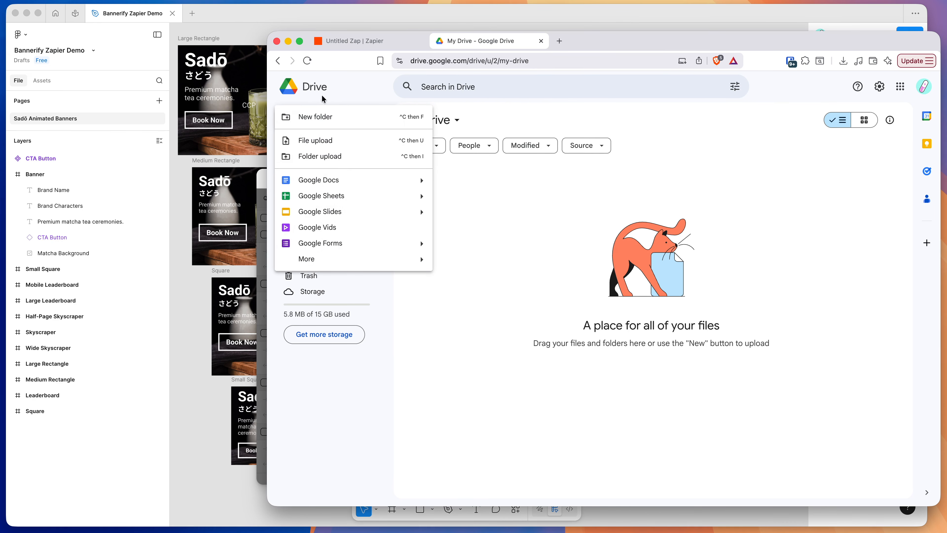
pyautogui.click(314, 115)
pyautogui.write('Bannerify Uploads')
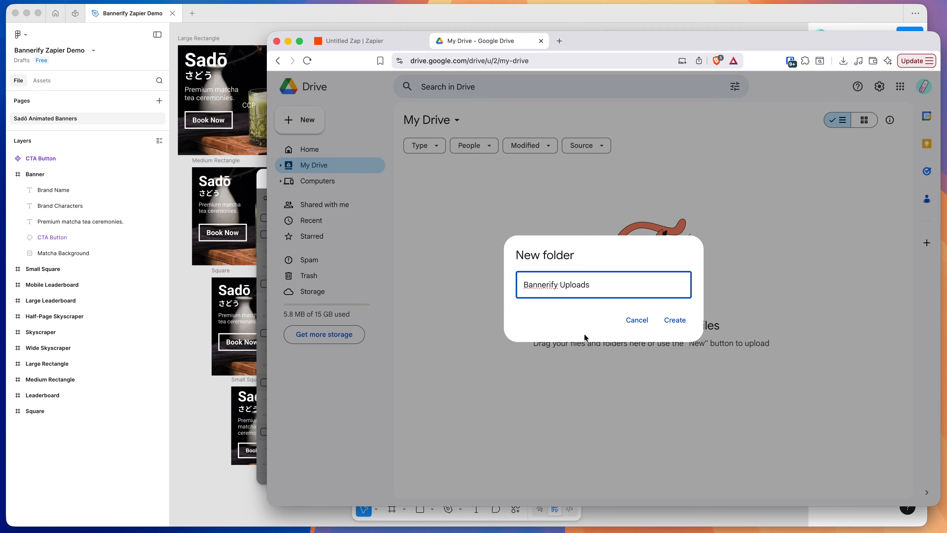
pyautogui.click(675, 320)
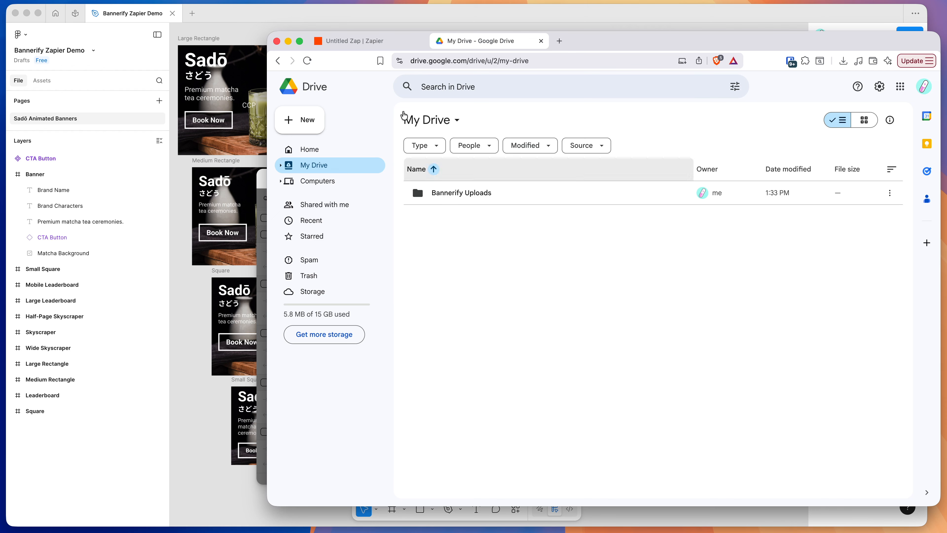
# Return to the Zap in Zapier and choose Bannerify Uploads as the Upload File step's destination folder.
pyautogui.click(375, 44)
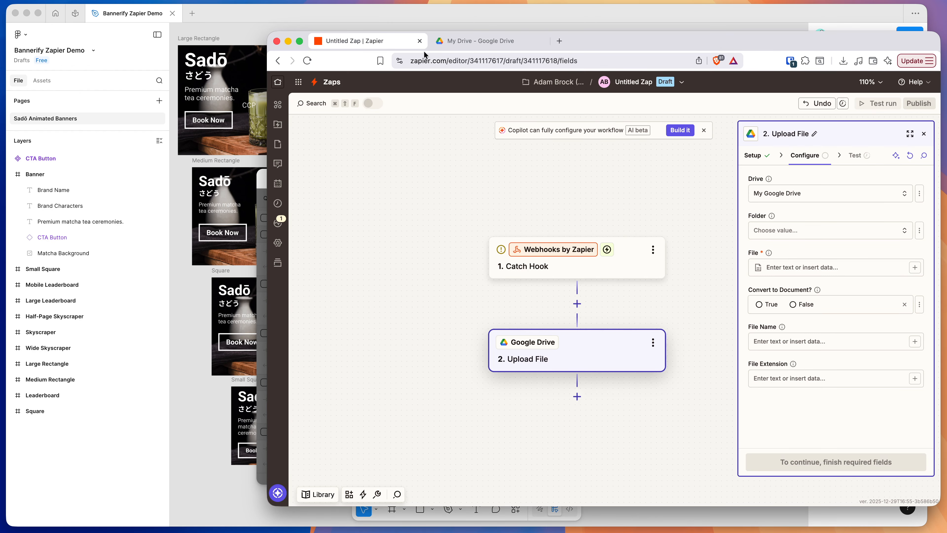
pyautogui.click(776, 231)
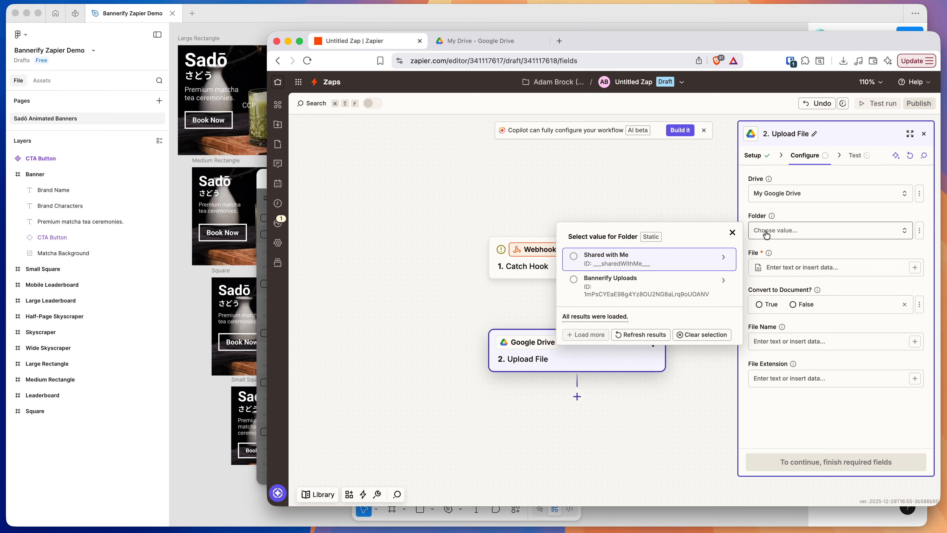
pyautogui.click(573, 280)
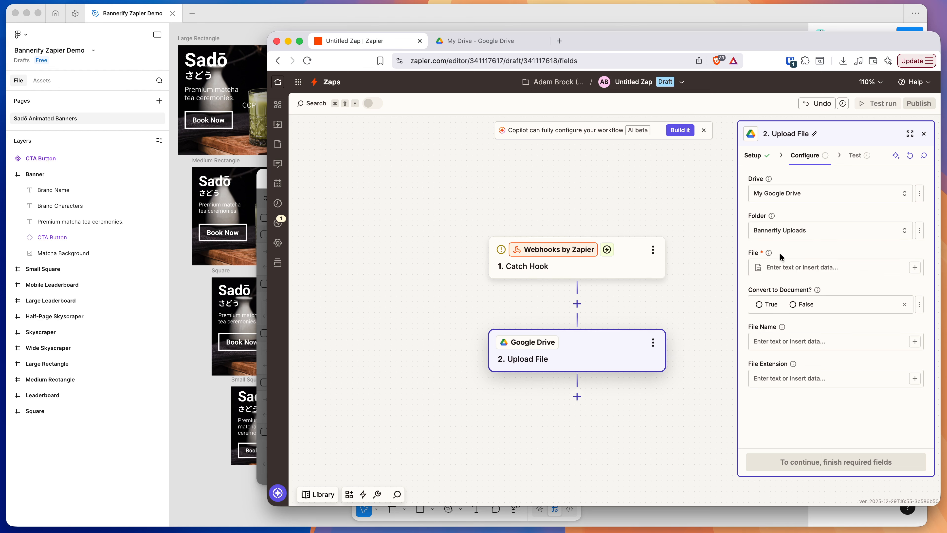
# Open field mapping for the Upload File step's File value and go to complete the Catch Hook step.
pyautogui.click(801, 265)
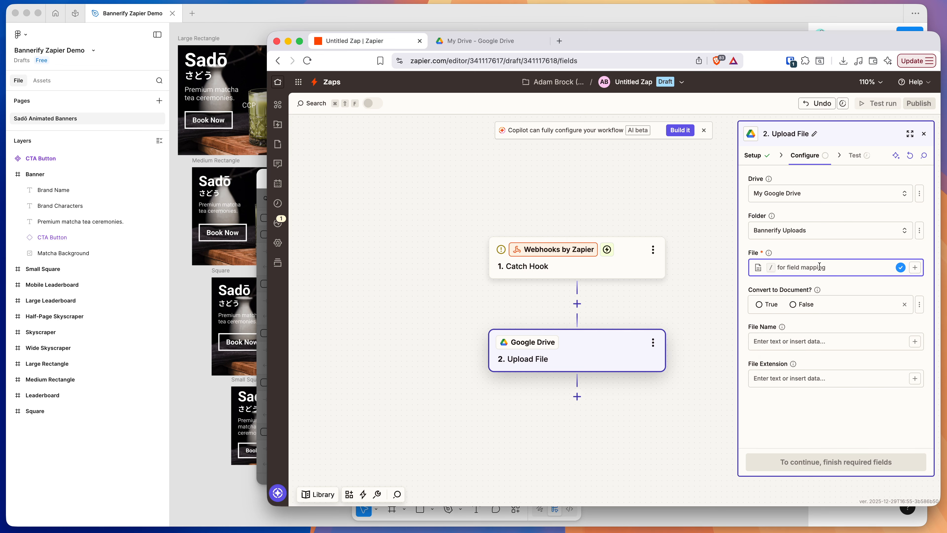
pyautogui.write('/')
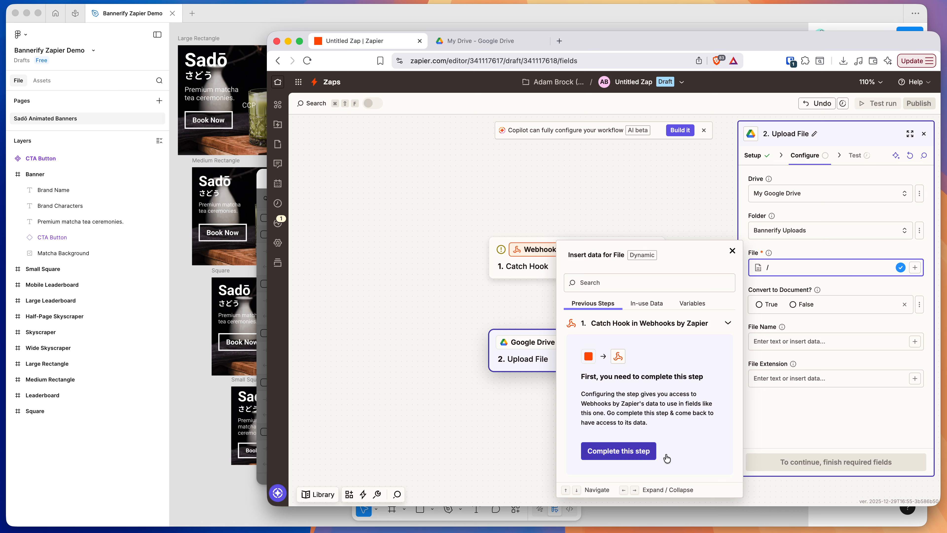
pyautogui.click(615, 452)
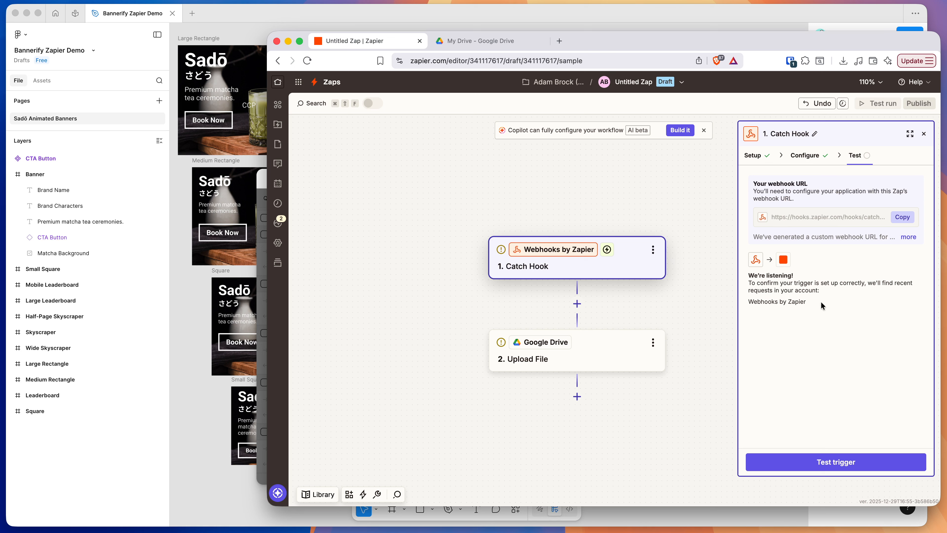
# Copy the Catch Hook's webhook URL again and return to the Bannerify export settings in Figma.
pyautogui.moveTo(821, 303); pyautogui.dragTo(741, 278)
pyautogui.click(784, 274)
pyautogui.click(903, 217)
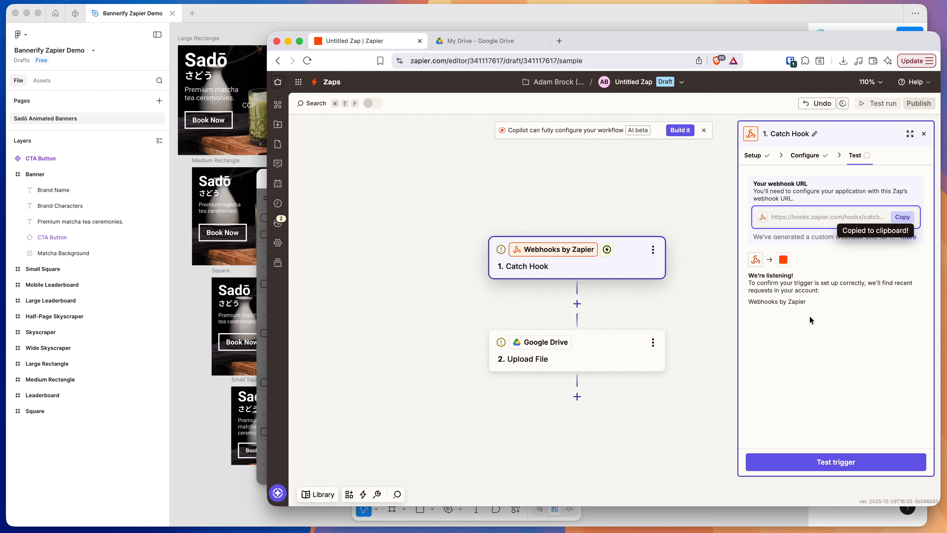
pyautogui.click(801, 317)
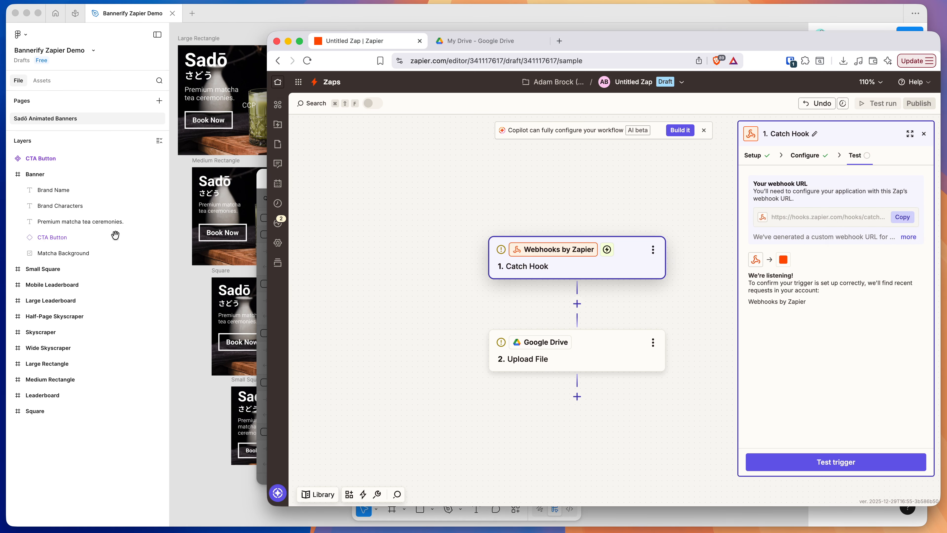
pyautogui.click(262, 255)
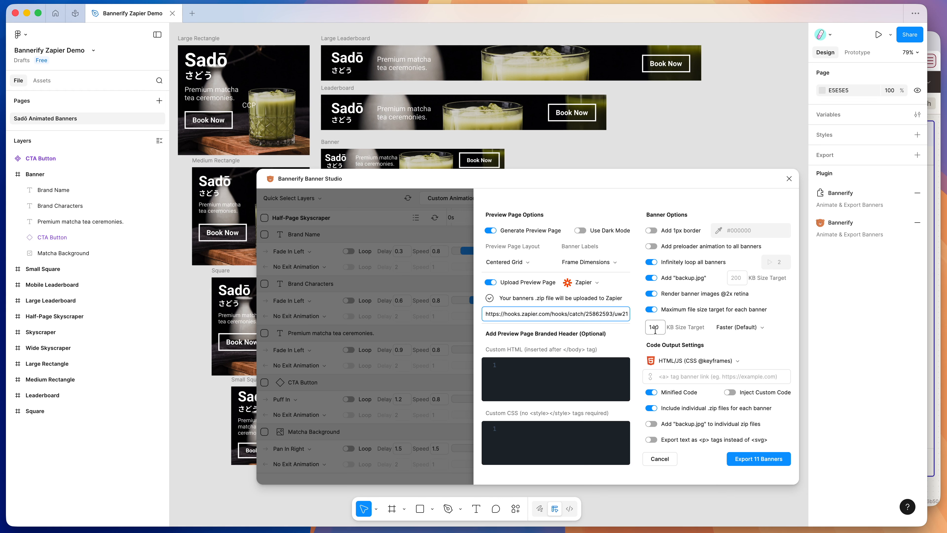
# Export the 11 HTML banners to the Zapier webhook and check the upload status in Bannerify.
pyautogui.click(750, 460)
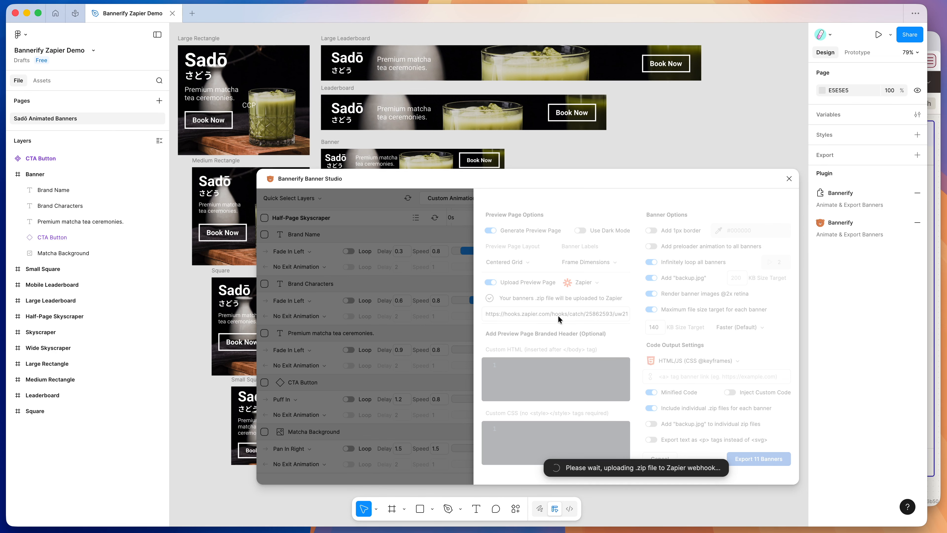
pyautogui.click(932, 310)
pyautogui.moveTo(746, 275); pyautogui.dragTo(790, 287)
pyautogui.moveTo(859, 289); pyautogui.dragTo(759, 282)
pyautogui.click(760, 281)
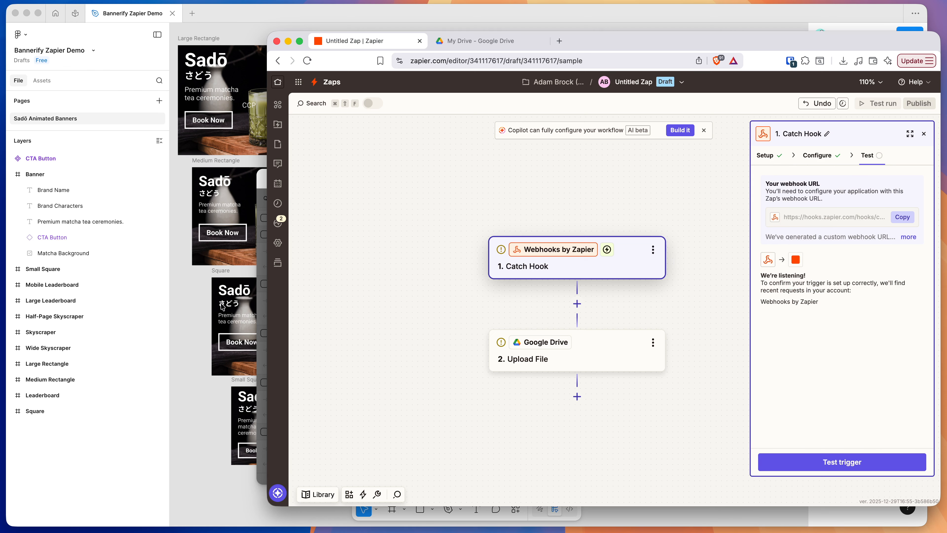
pyautogui.click(262, 175)
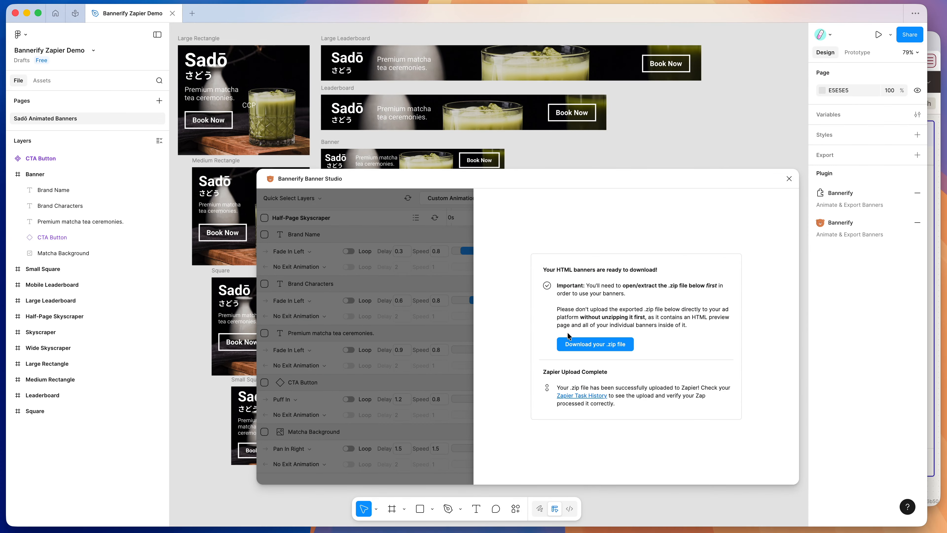
pyautogui.moveTo(542, 372); pyautogui.dragTo(613, 371)
pyautogui.click(613, 373)
# Switch to the Zap in Zapier and test the Catch Hook trigger for the exported banners' request.
pyautogui.click(937, 284)
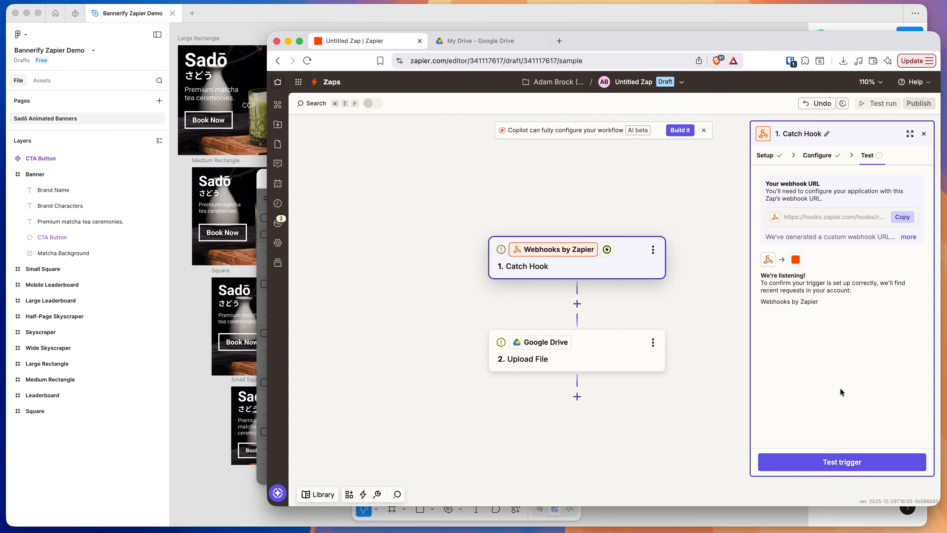
pyautogui.click(838, 465)
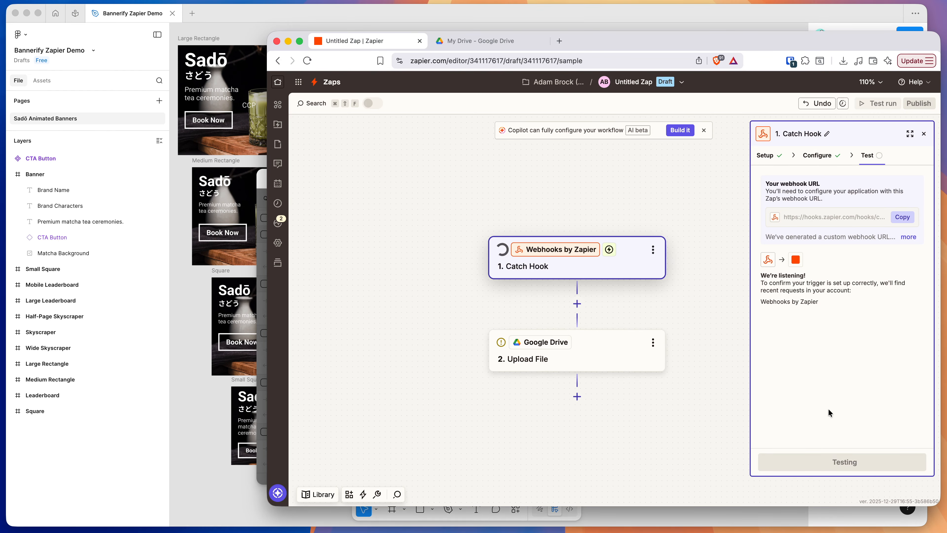
pyautogui.click(801, 423)
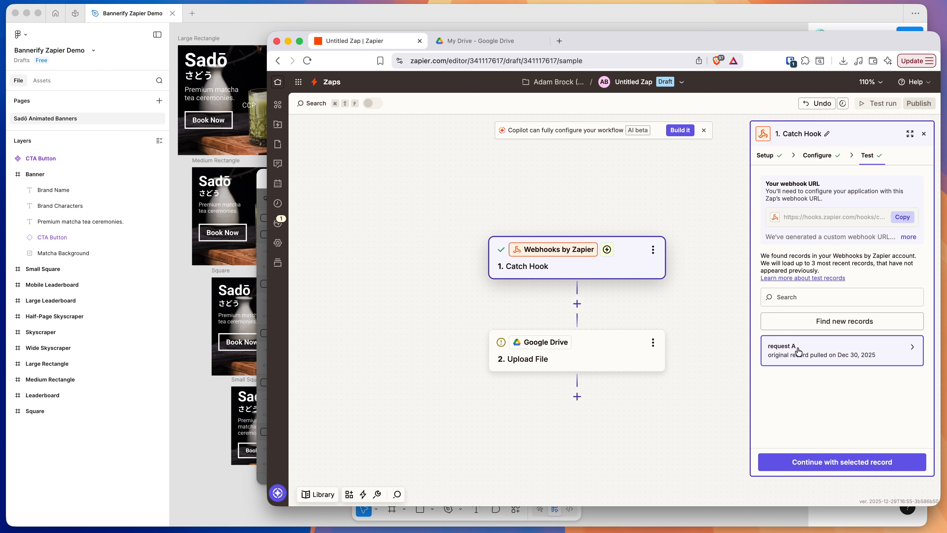
# Compare Bannerify's export status in Figma with the Filename and File values in Zapier's request A record.
pyautogui.click(252, 341)
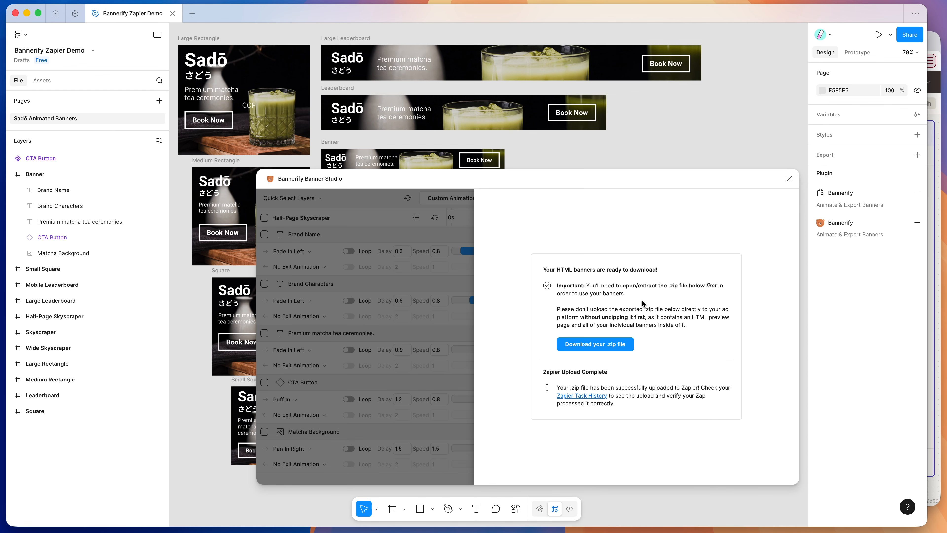
pyautogui.click(933, 291)
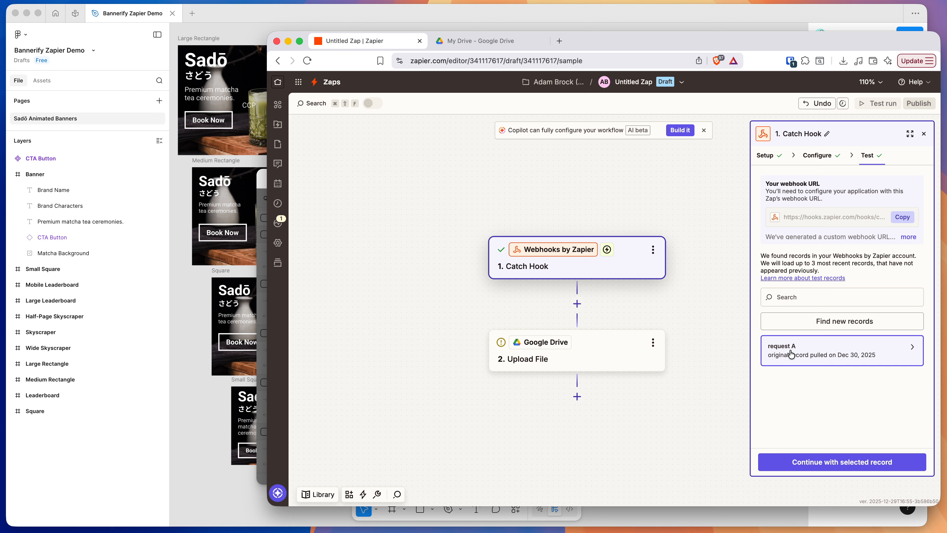
pyautogui.moveTo(791, 354)
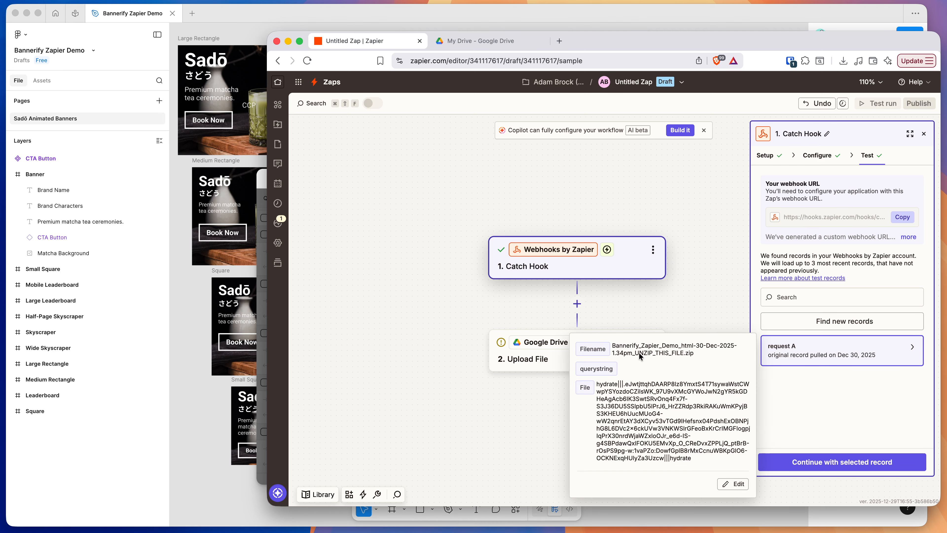
pyautogui.moveTo(612, 343); pyautogui.dragTo(690, 353)
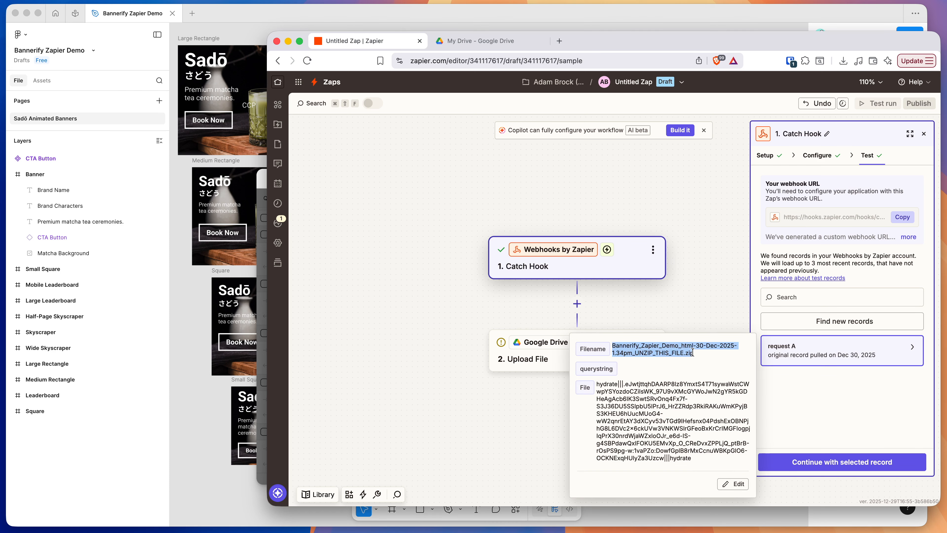
pyautogui.click(682, 354)
pyautogui.moveTo(601, 383); pyautogui.dragTo(742, 414)
pyautogui.click(799, 396)
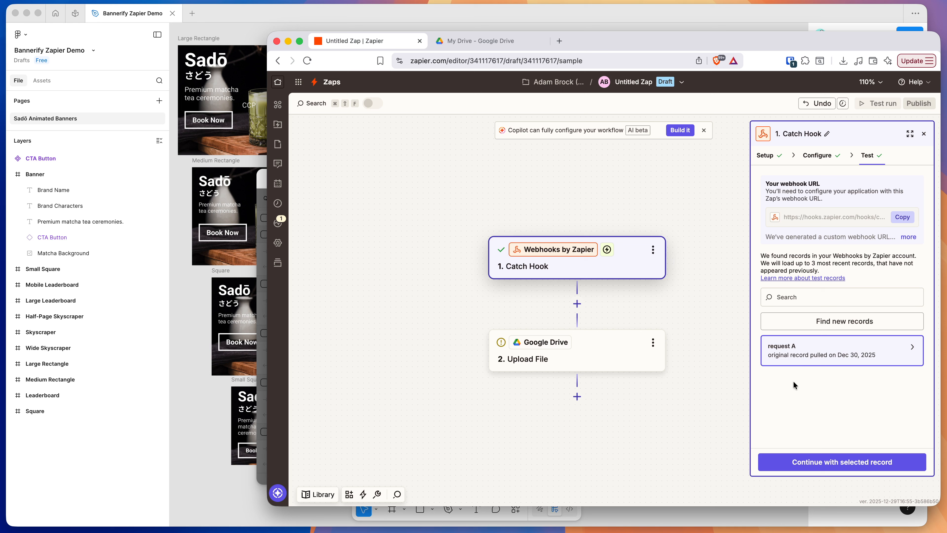
# Continue with request A and map the Upload File step's File value to the Catch Hook's File.
pyautogui.click(820, 466)
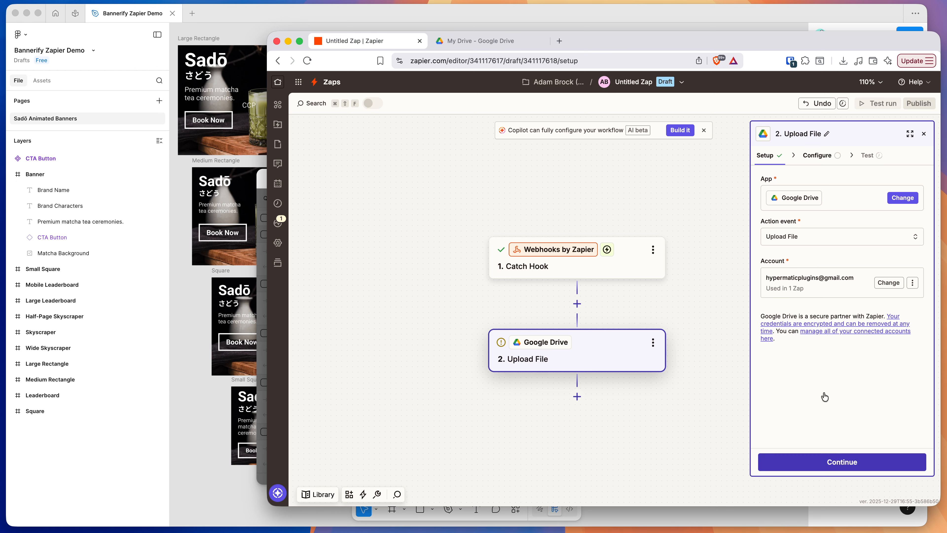
pyautogui.click(824, 463)
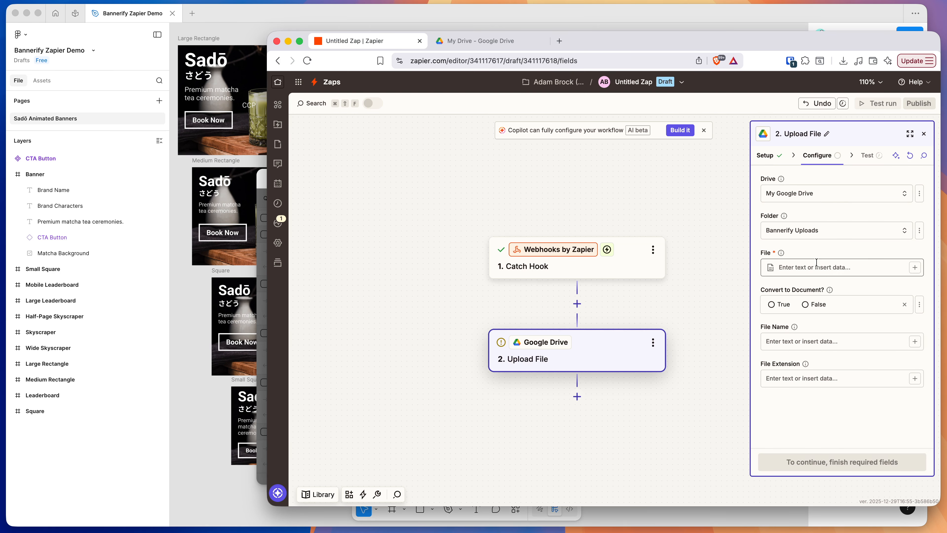
pyautogui.click(803, 264)
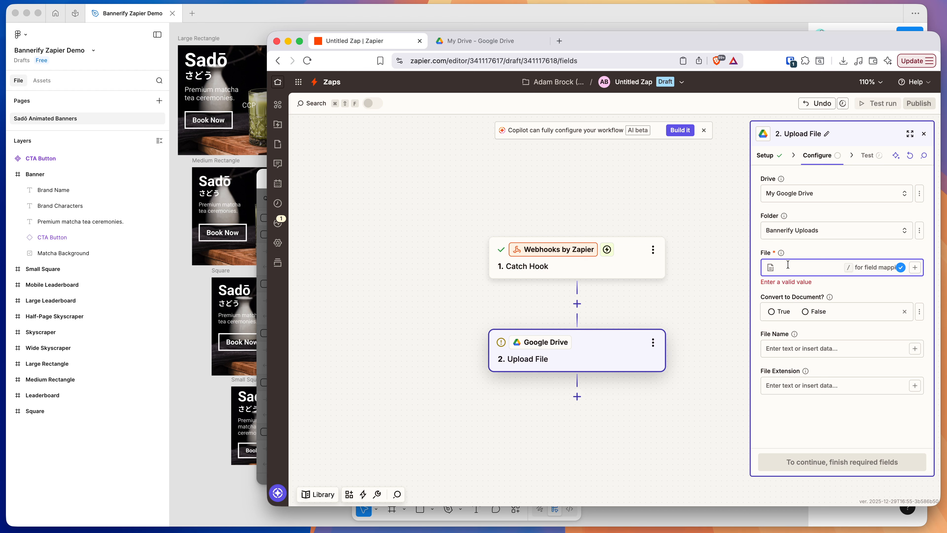
pyautogui.write('/')
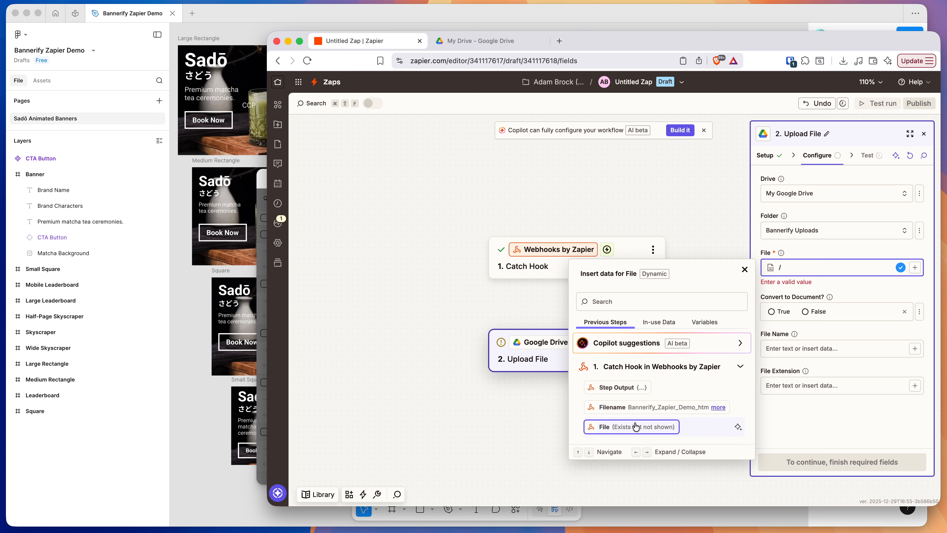
pyautogui.click(616, 428)
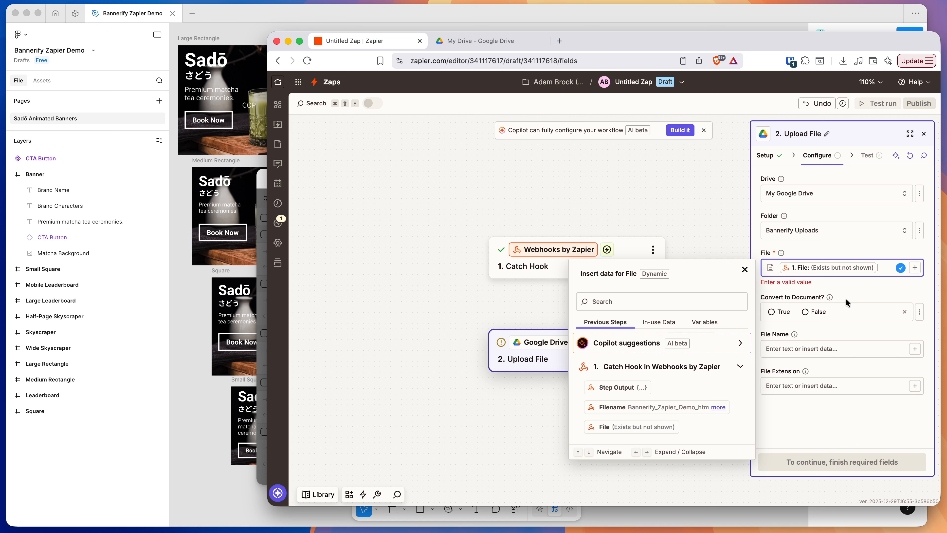
pyautogui.click(834, 280)
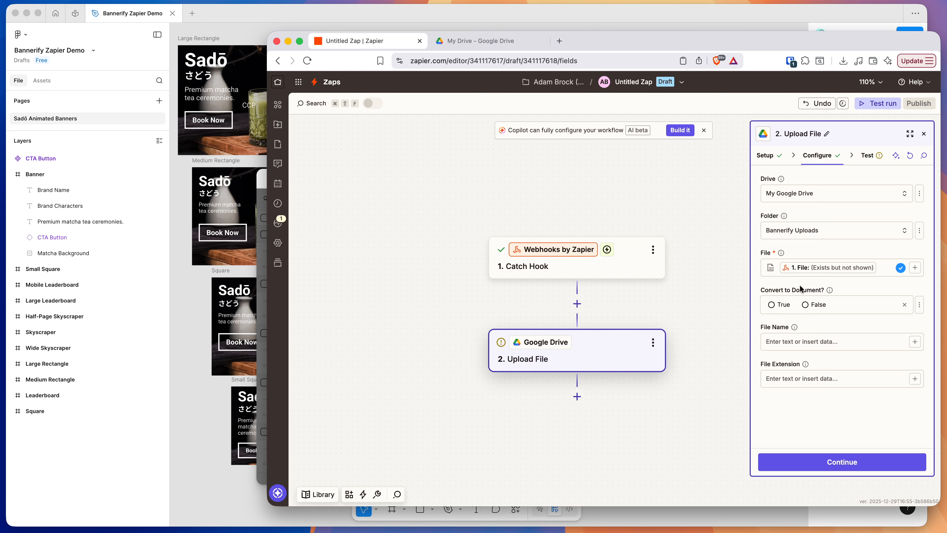
# Set Convert to Document to False, map File Name to the Catch Hook's Filename, and check the File Extension help.
pyautogui.click(807, 308)
pyautogui.click(802, 342)
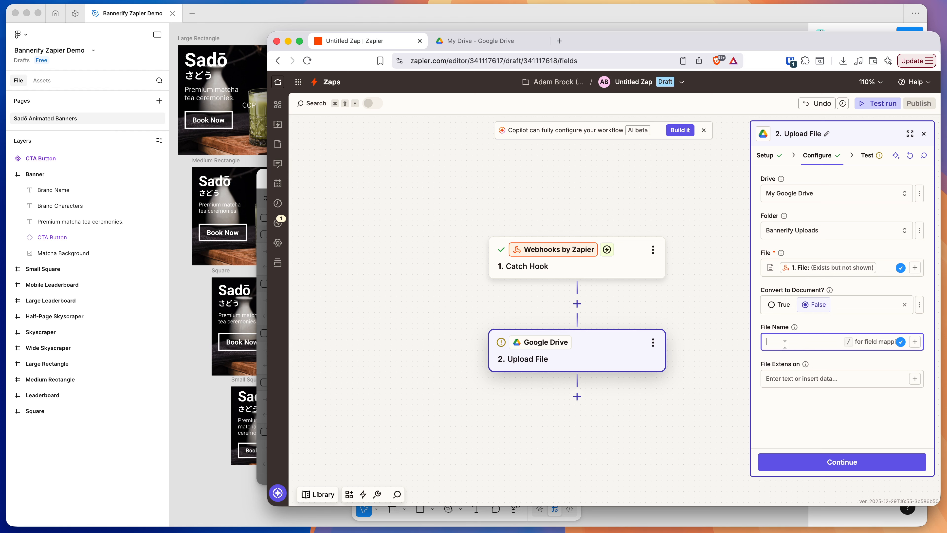
pyautogui.write('/')
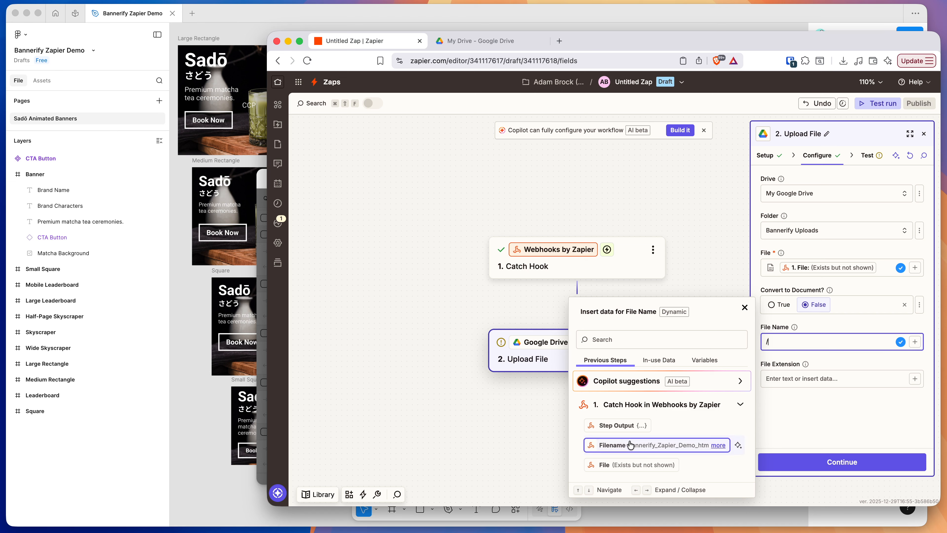
pyautogui.click(636, 446)
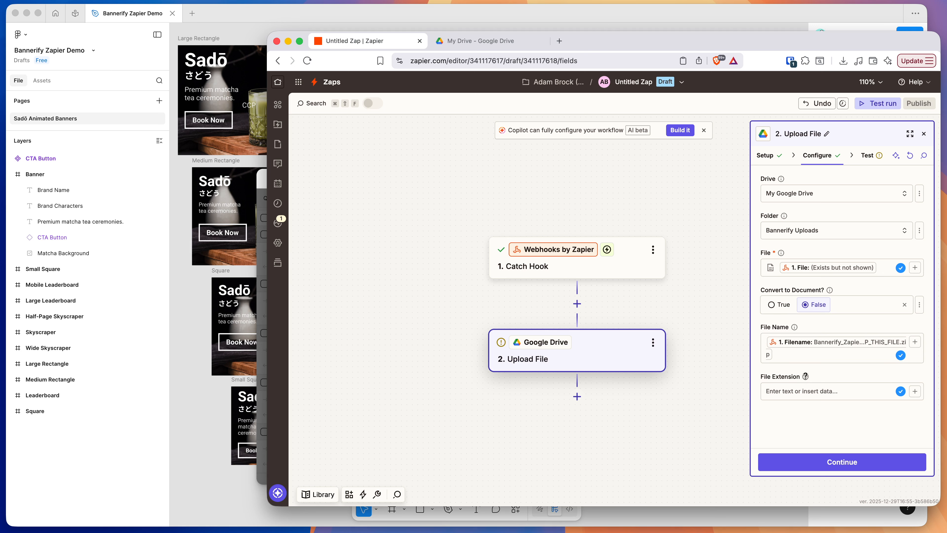
pyautogui.click(768, 353)
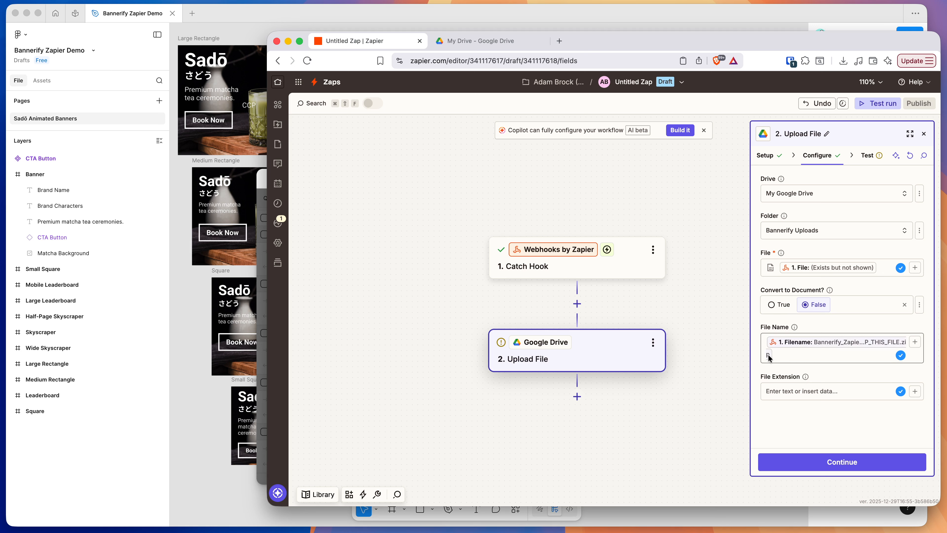
pyautogui.click(805, 376)
pyautogui.click(805, 391)
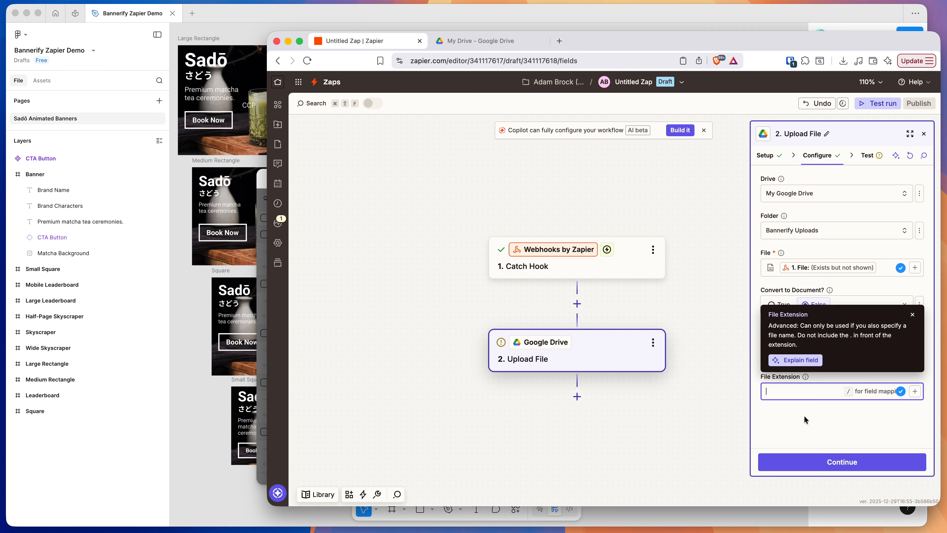
pyautogui.click(913, 315)
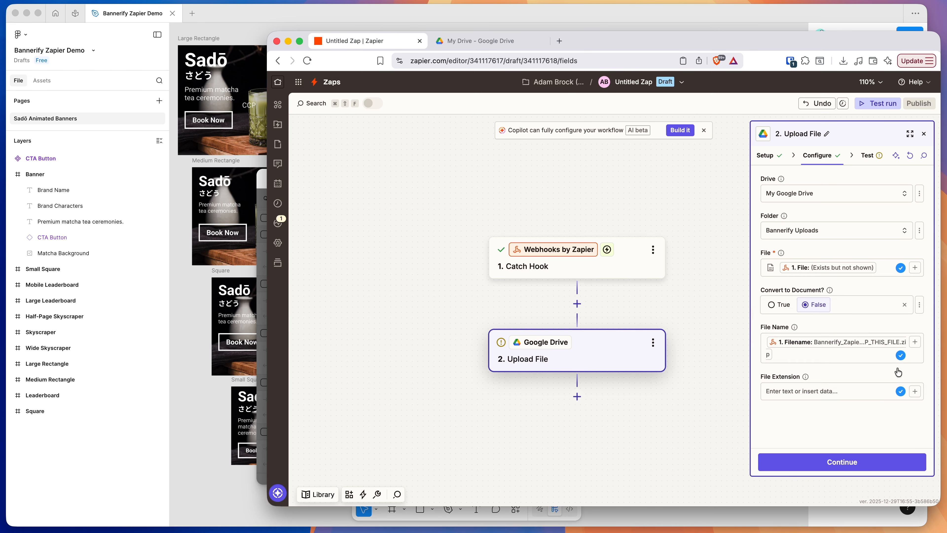
# Continue to the Upload File test, review the data going in, and run the test step.
pyautogui.click(849, 463)
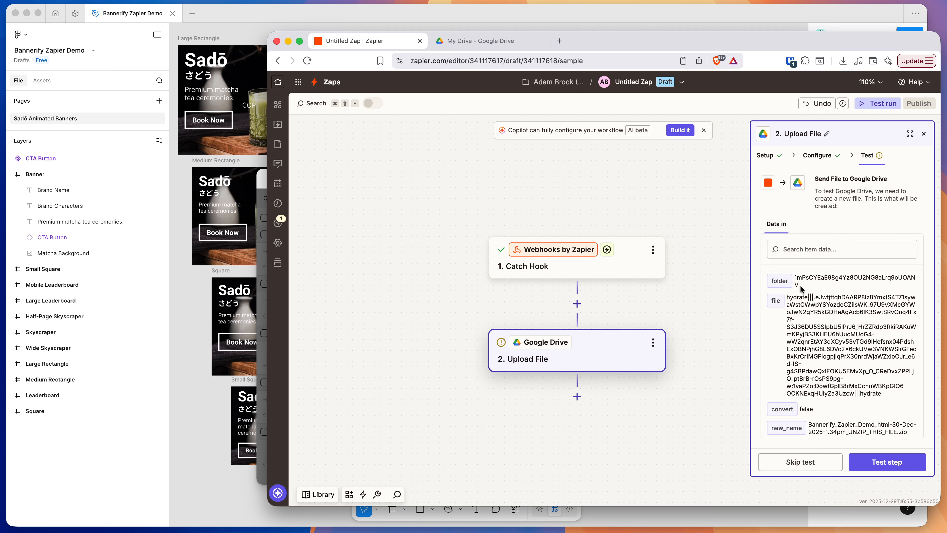
pyautogui.scroll(-1, 801, 289)
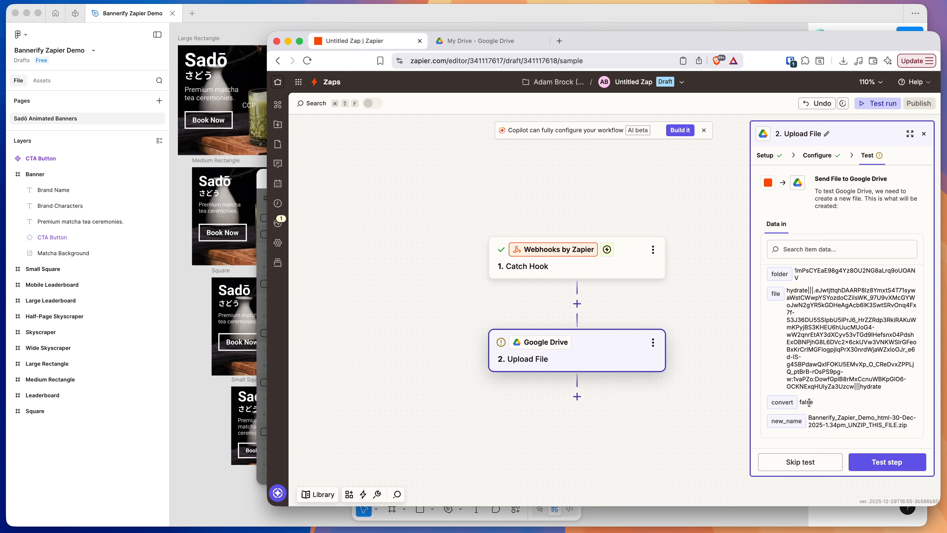
pyautogui.scroll(1, 817, 400)
pyautogui.scroll(-1, 815, 399)
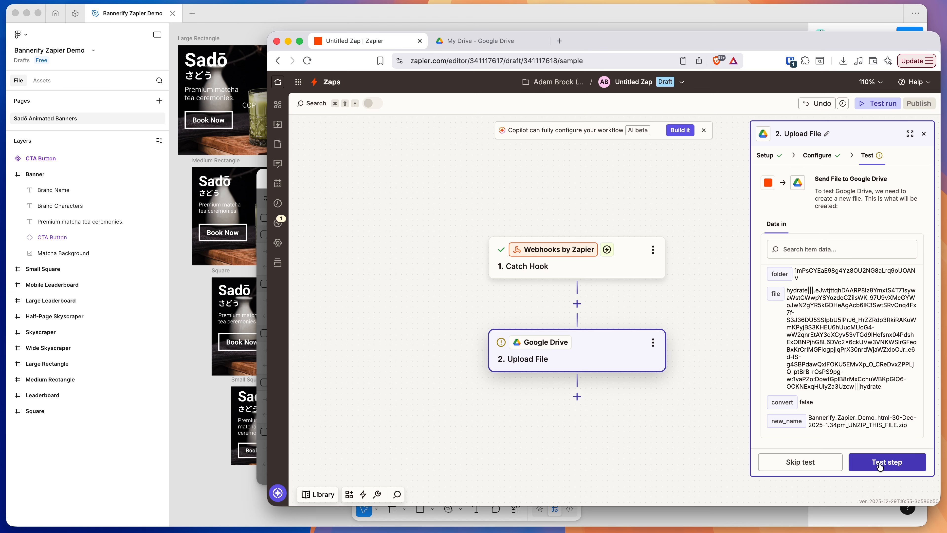
pyautogui.click(864, 463)
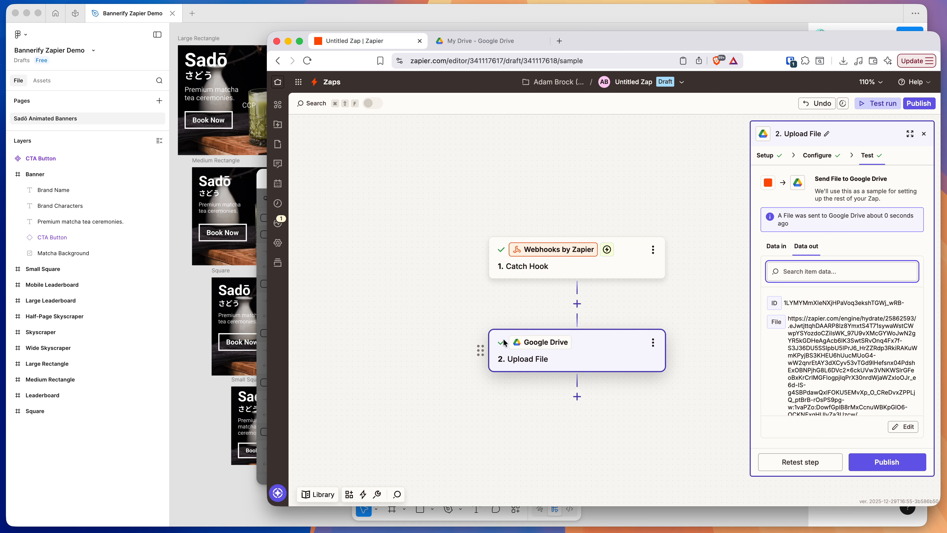
# Review the test's output data and open the Bannerify Uploads folder in Google Drive to check the uploaded zip.
pyautogui.scroll(-10, 854, 300)
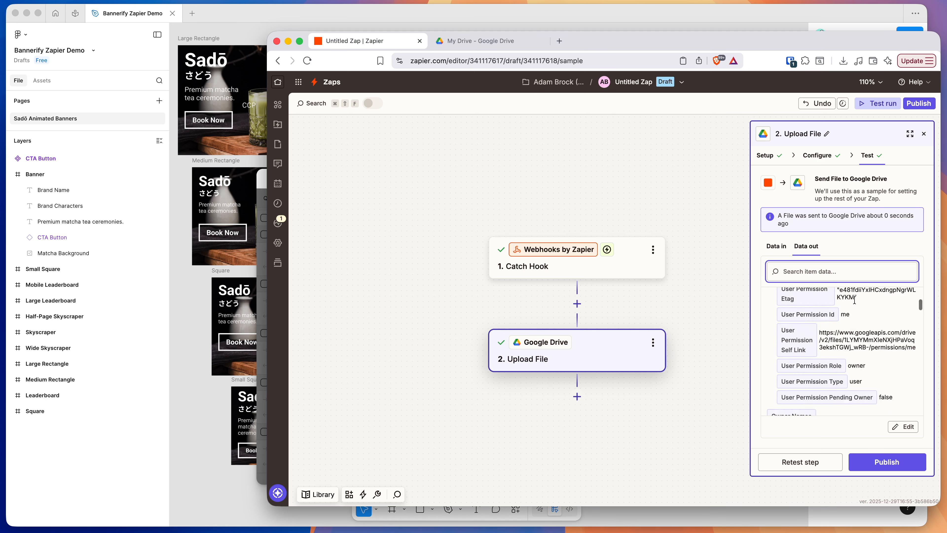
pyautogui.click(483, 41)
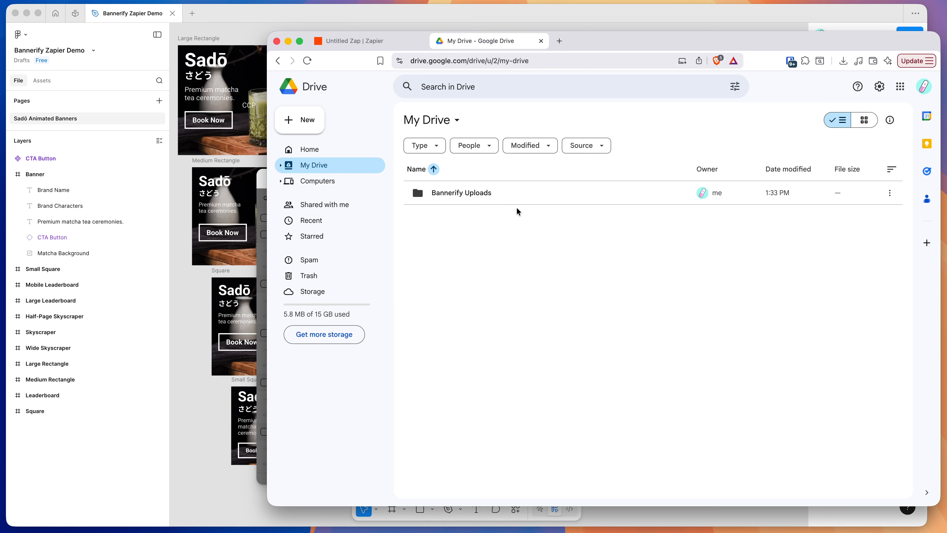
pyautogui.doubleClick(461, 193)
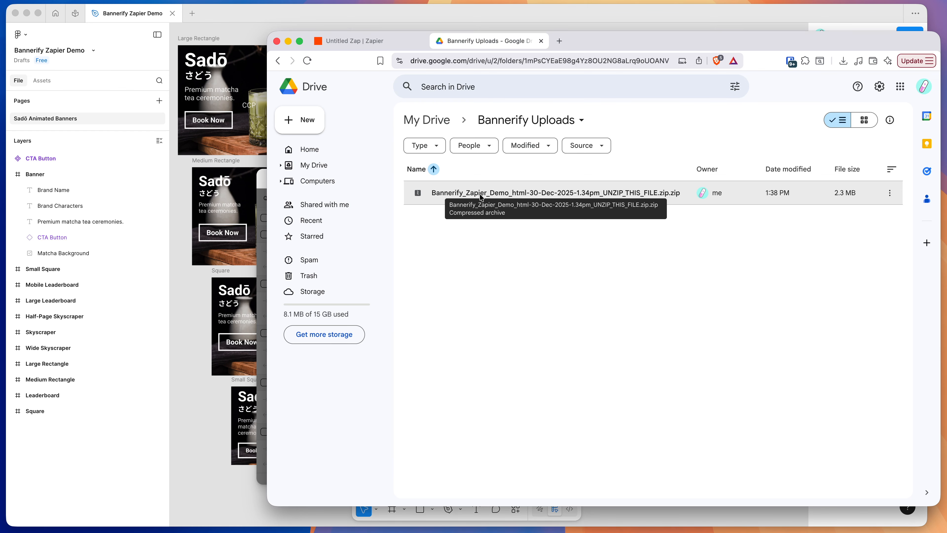
# Return to Bannerify in Figma, check the upload status, and reopen the HTML export settings to review the webhook URL.
pyautogui.click(214, 312)
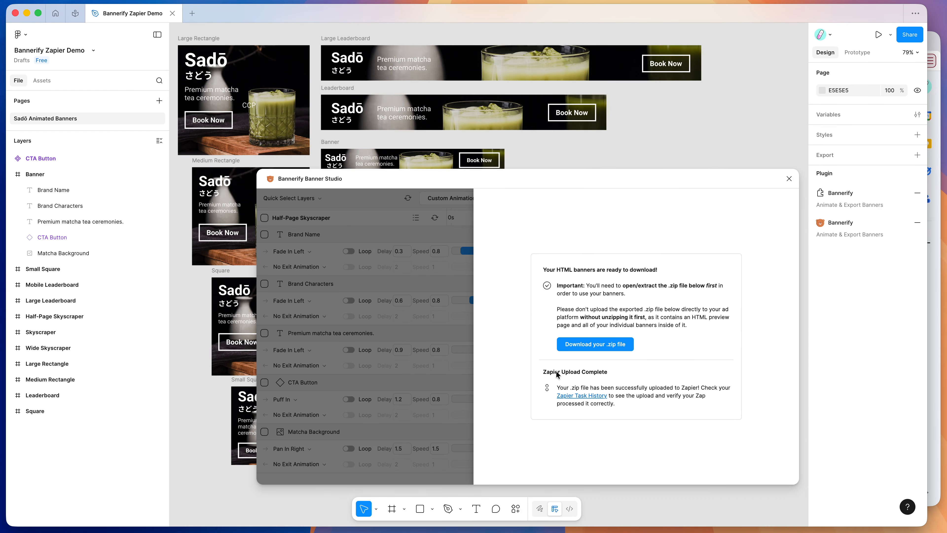
pyautogui.moveTo(542, 374); pyautogui.dragTo(627, 375)
pyautogui.click(459, 336)
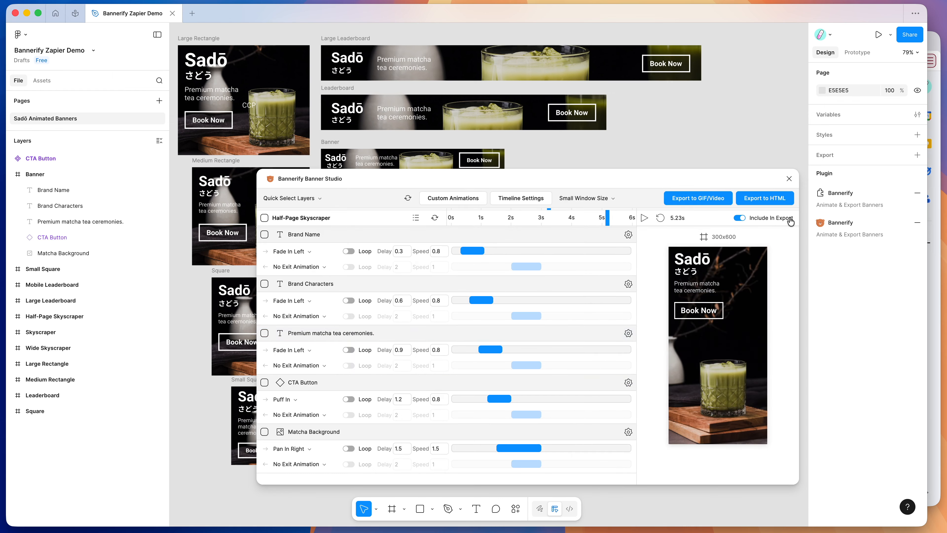
pyautogui.click(765, 199)
pyautogui.moveTo(504, 315); pyautogui.dragTo(614, 316)
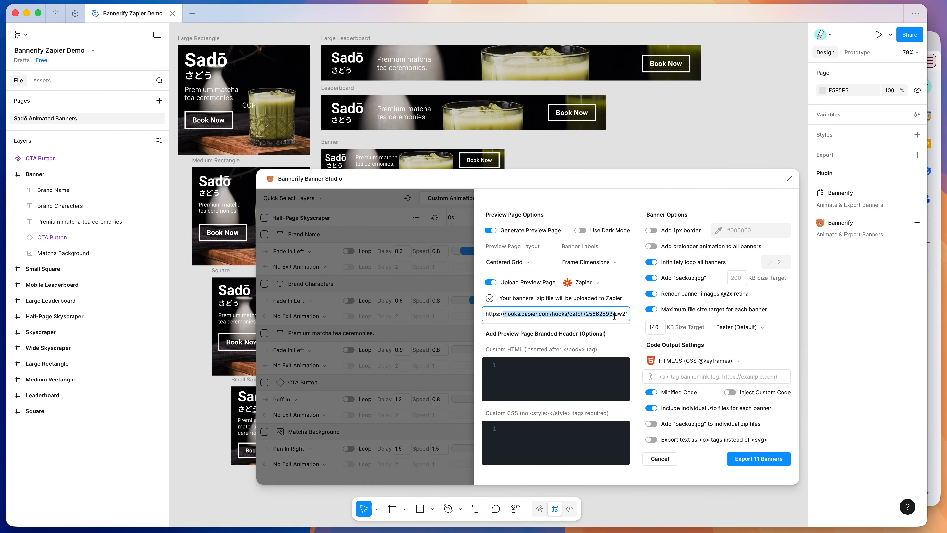
pyautogui.click(602, 316)
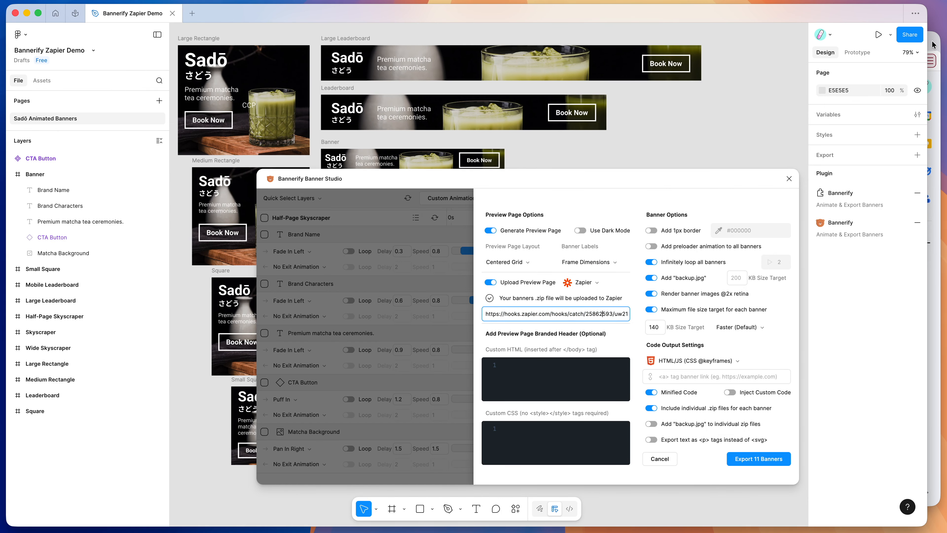
# Switch back to the Zap's Upload File step in Zapier.
pyautogui.press('super+Tab')
pyautogui.click(373, 42)
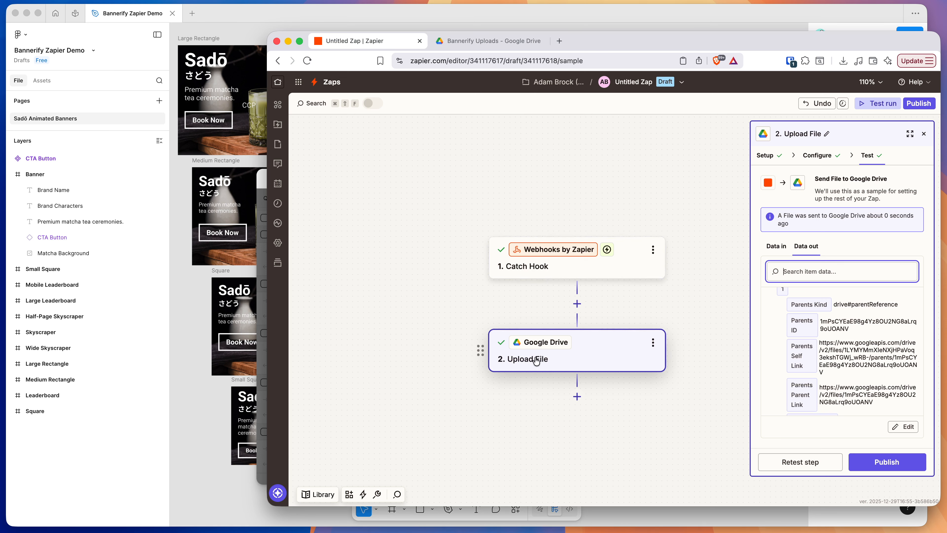
# Download the exported banner zip from the Bannerify Uploads folder in Google Drive.
pyautogui.click(195, 357)
pyautogui.click(937, 260)
pyautogui.click(491, 40)
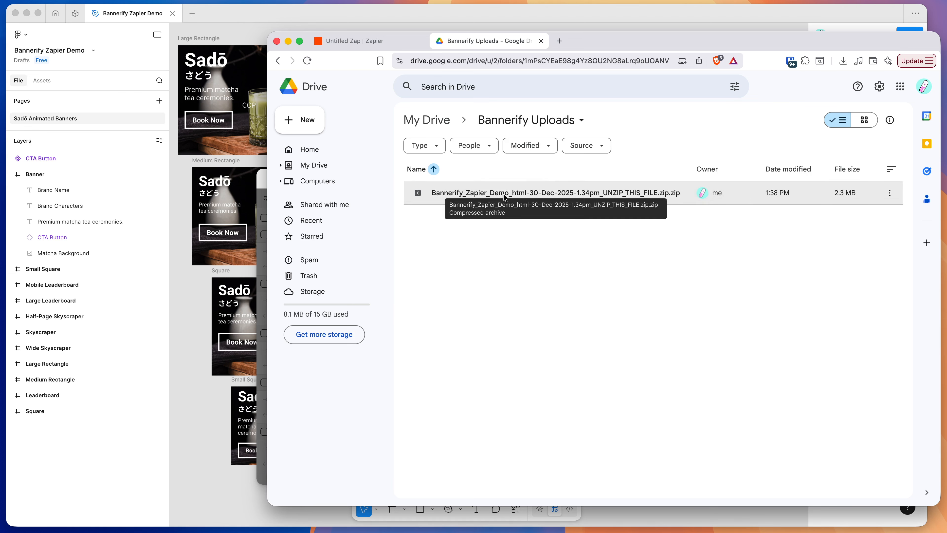
pyautogui.click(889, 193)
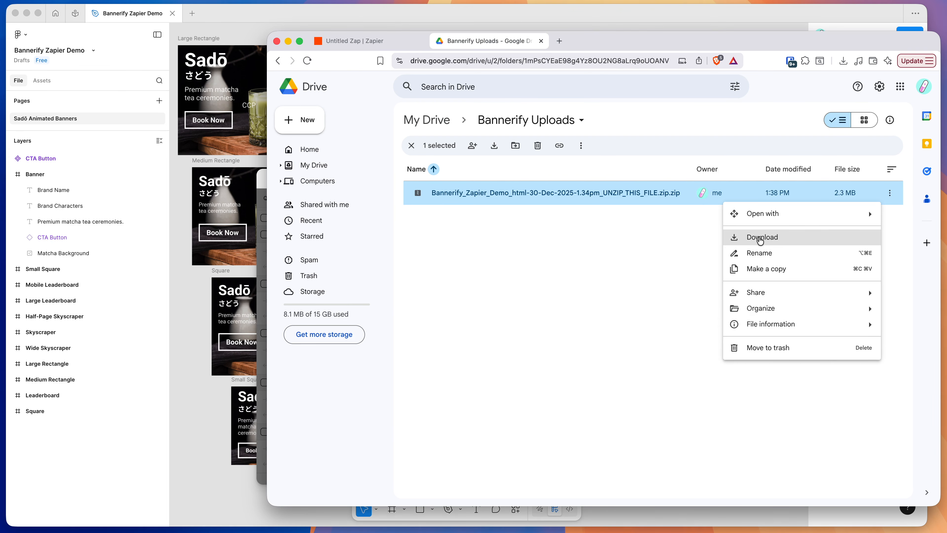
pyautogui.click(755, 240)
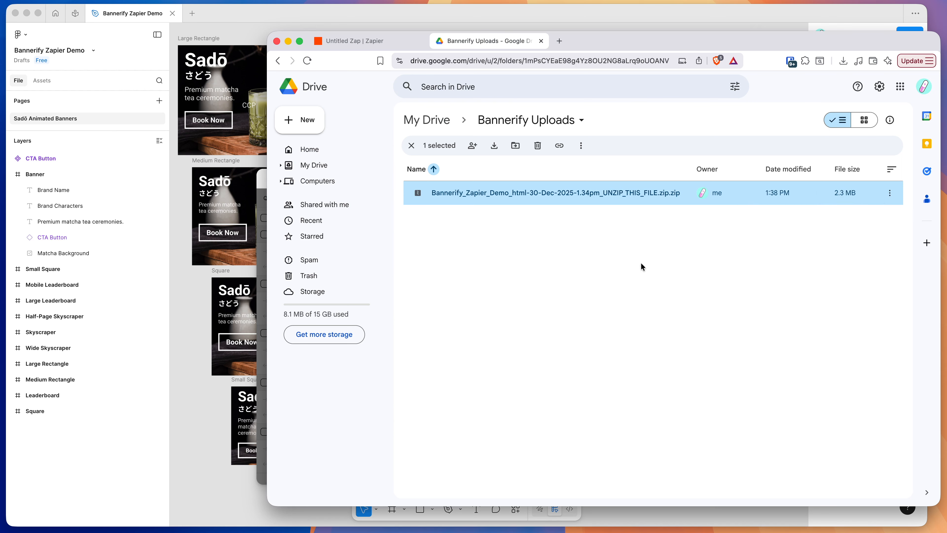
pyautogui.click(586, 250)
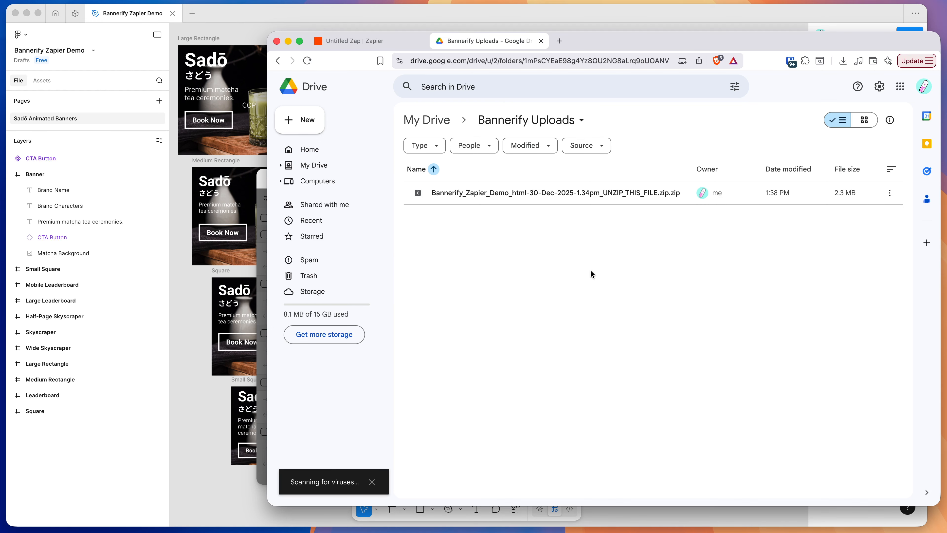
# Compare the Zap's steps in Zapier with the webhook URL in Bannerify's export settings in Figma, and return to Zapier.
pyautogui.click(378, 35)
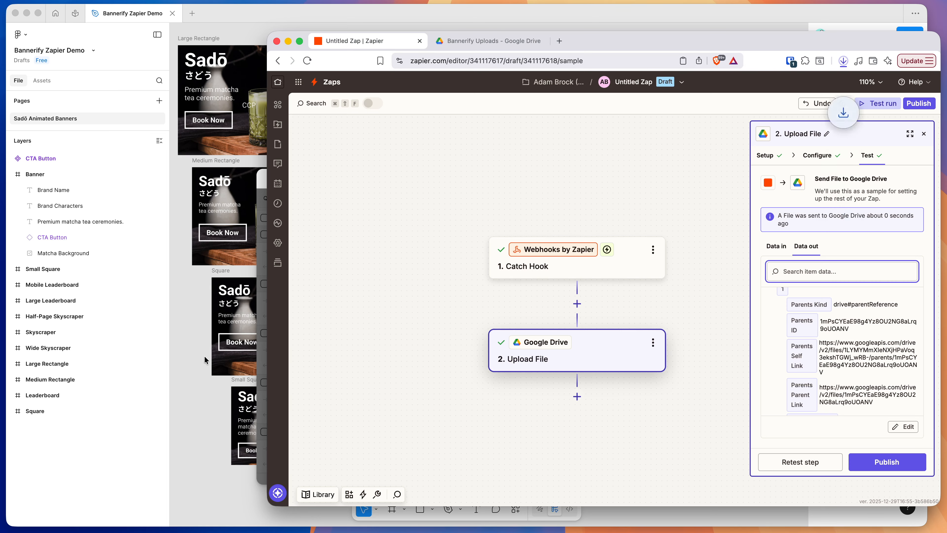
pyautogui.click(205, 359)
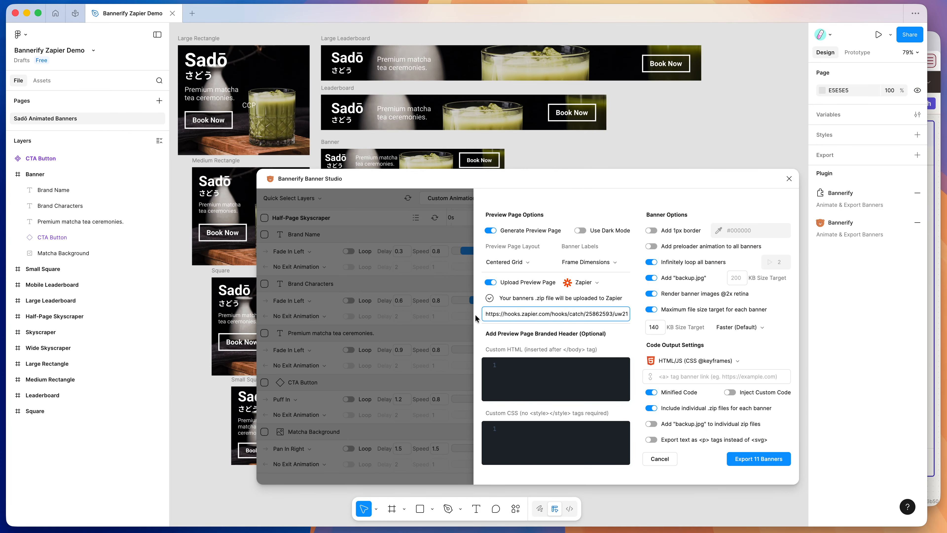
pyautogui.click(934, 279)
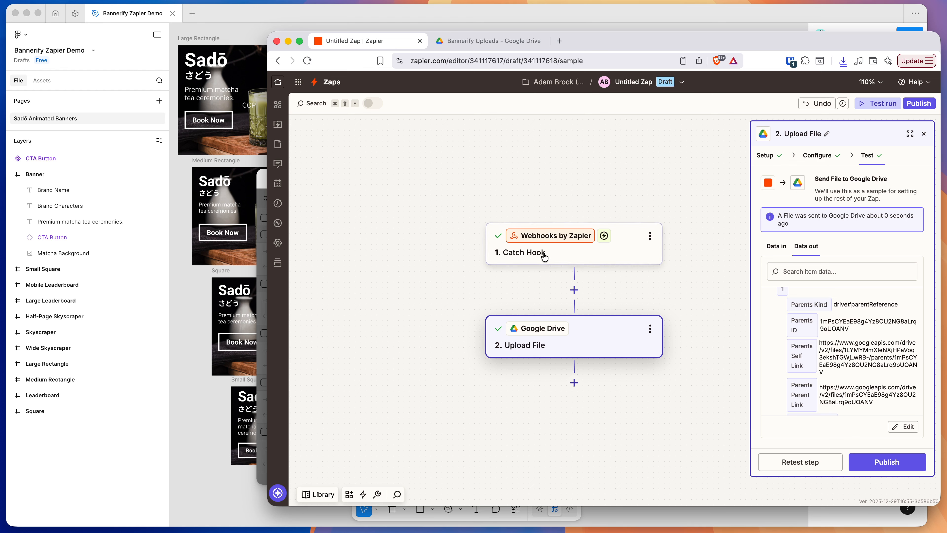
pyautogui.click(261, 322)
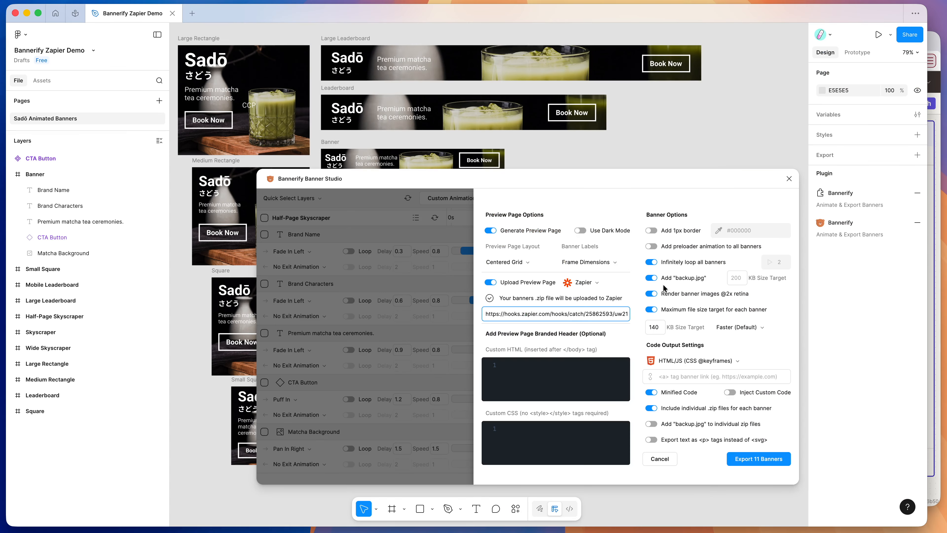
pyautogui.moveTo(584, 314); pyautogui.dragTo(480, 317)
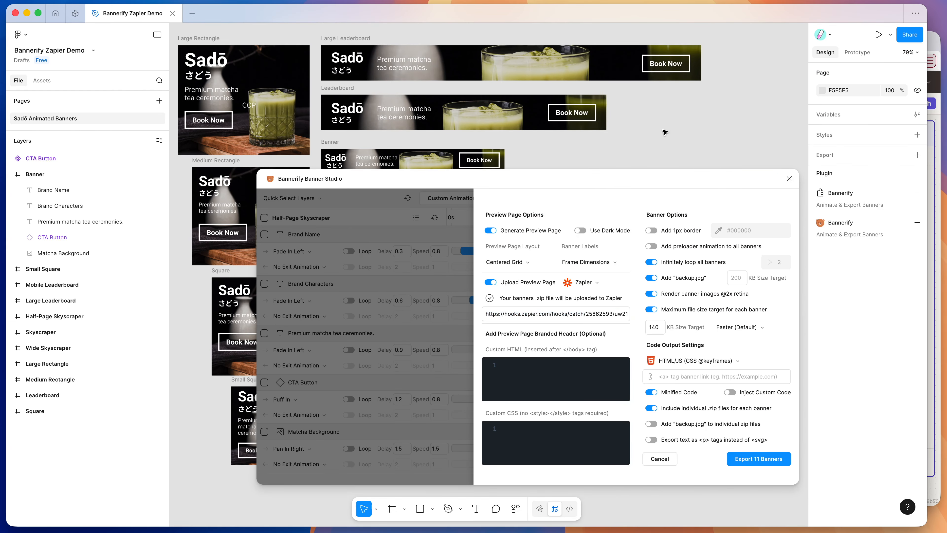
pyautogui.click(938, 148)
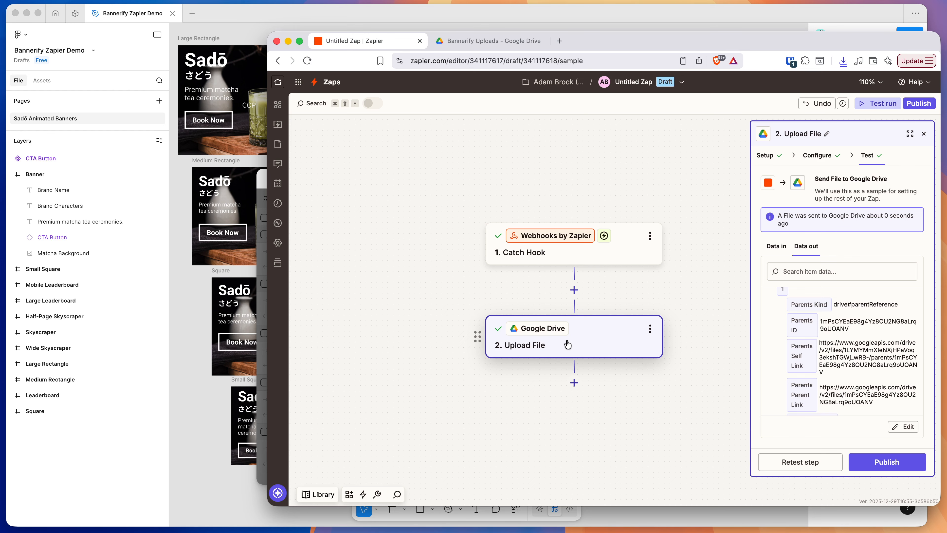
# Add a third action after the Upload File step, look over the available apps, and close the list without choosing one.
pyautogui.click(573, 383)
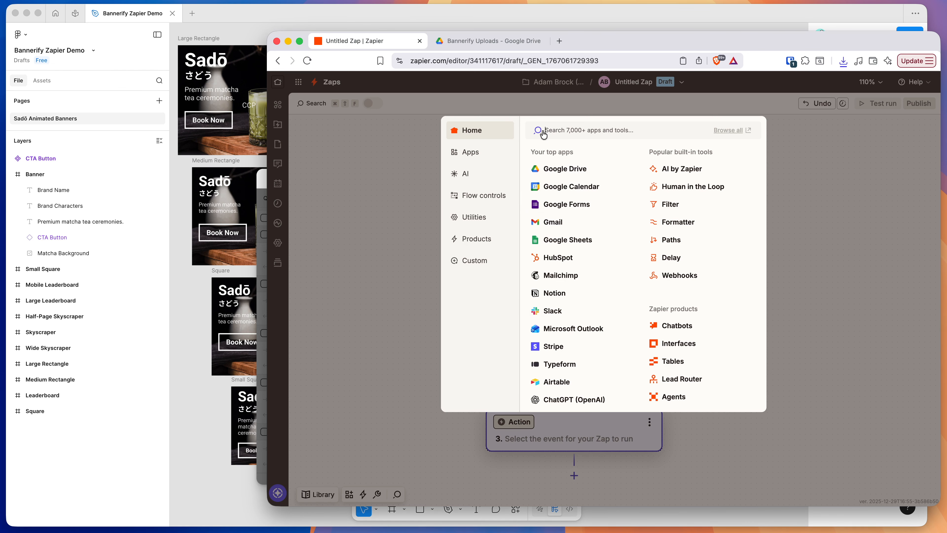
pyautogui.click(792, 138)
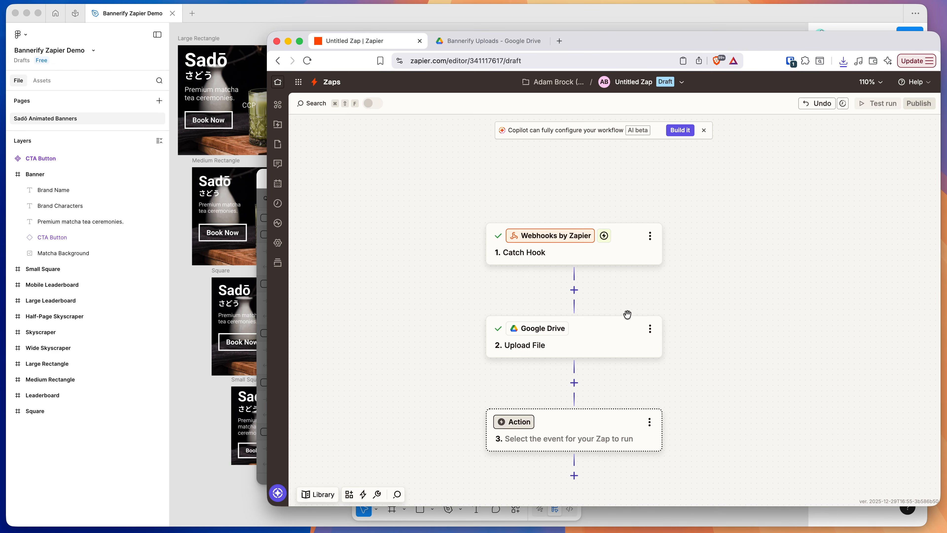
pyautogui.click(613, 328)
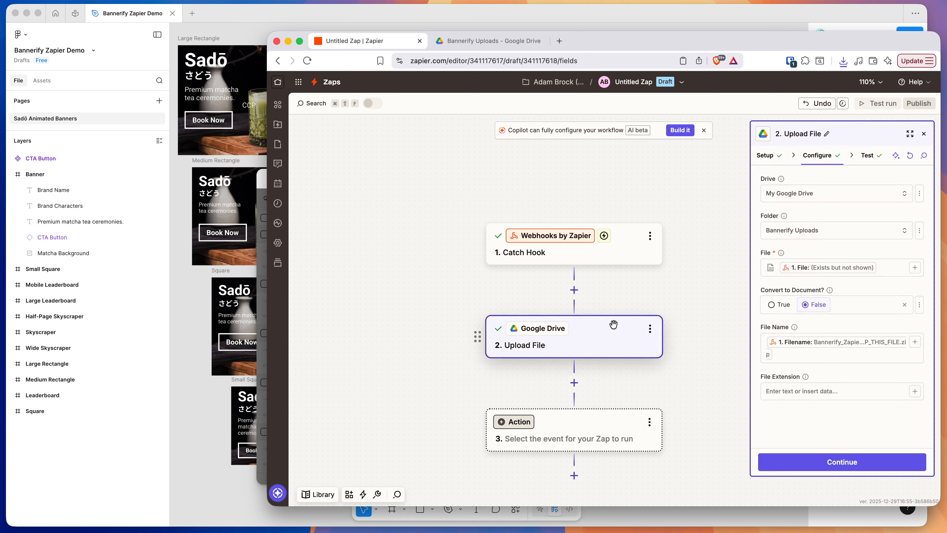
pyautogui.click(837, 463)
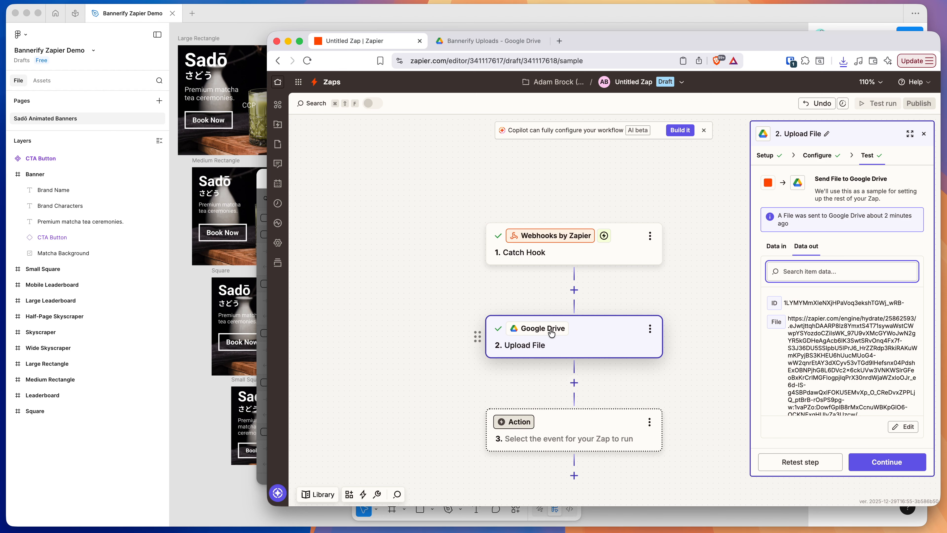
pyautogui.click(886, 462)
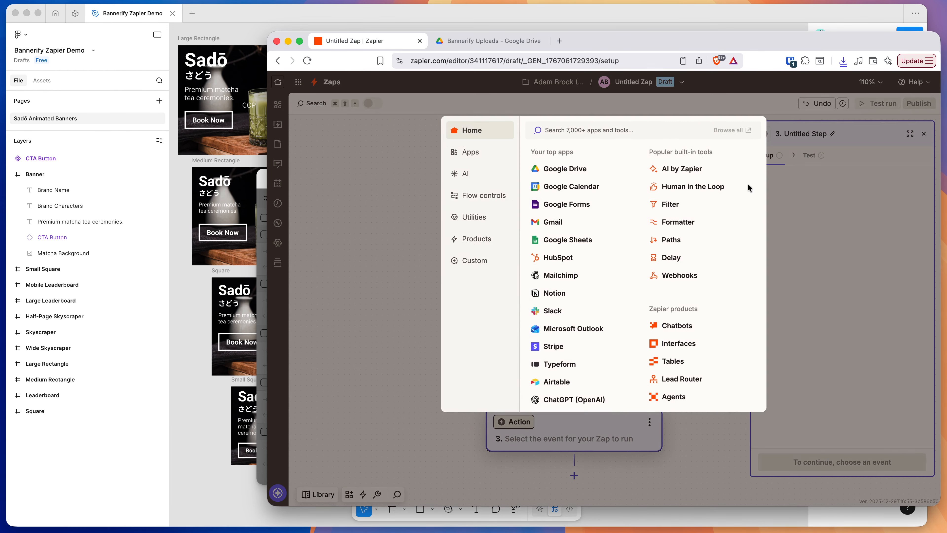
pyautogui.click(769, 129)
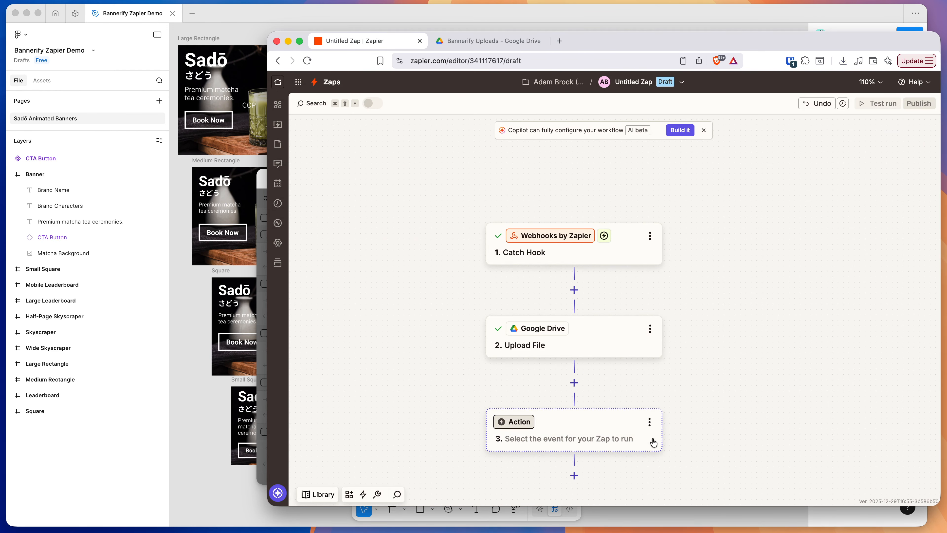
# Delete the empty third action from the Zap.
pyautogui.click(650, 421)
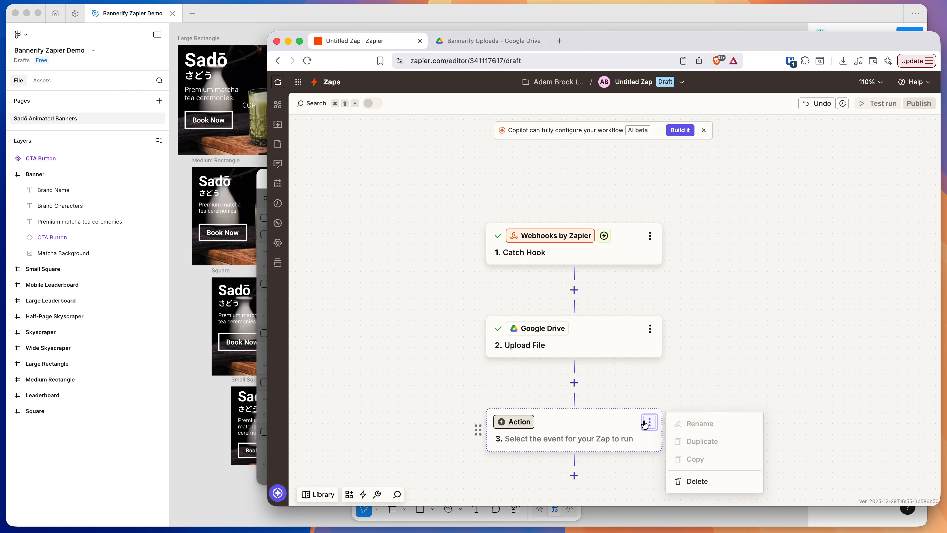
pyautogui.click(692, 481)
pyautogui.click(691, 481)
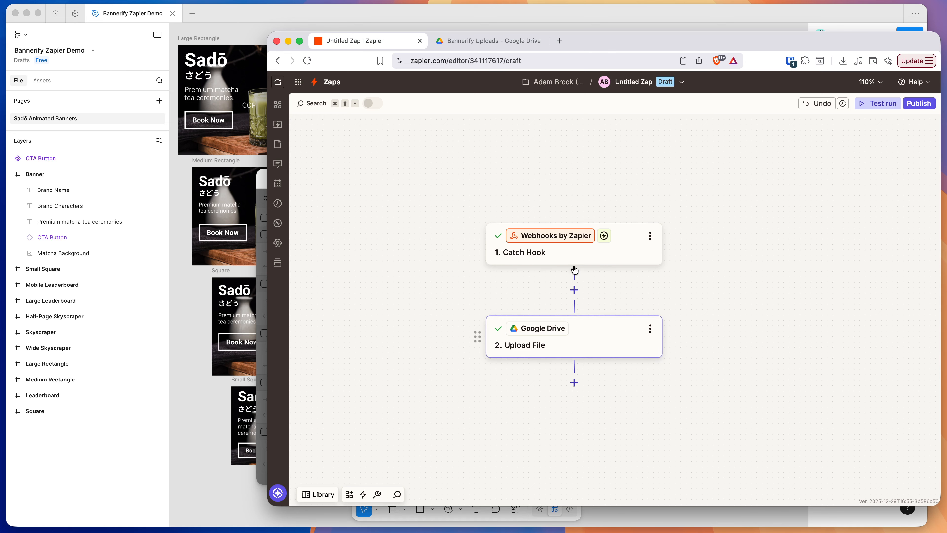
# Reopen the Upload File step's test output, and inspect the full webhook URL in Bannerify's export settings in Figma.
pyautogui.click(576, 341)
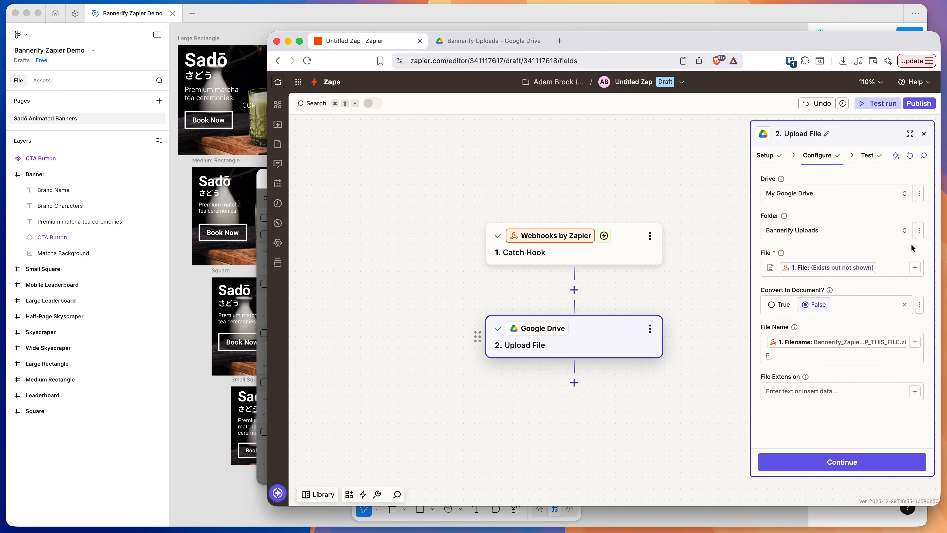
pyautogui.click(859, 466)
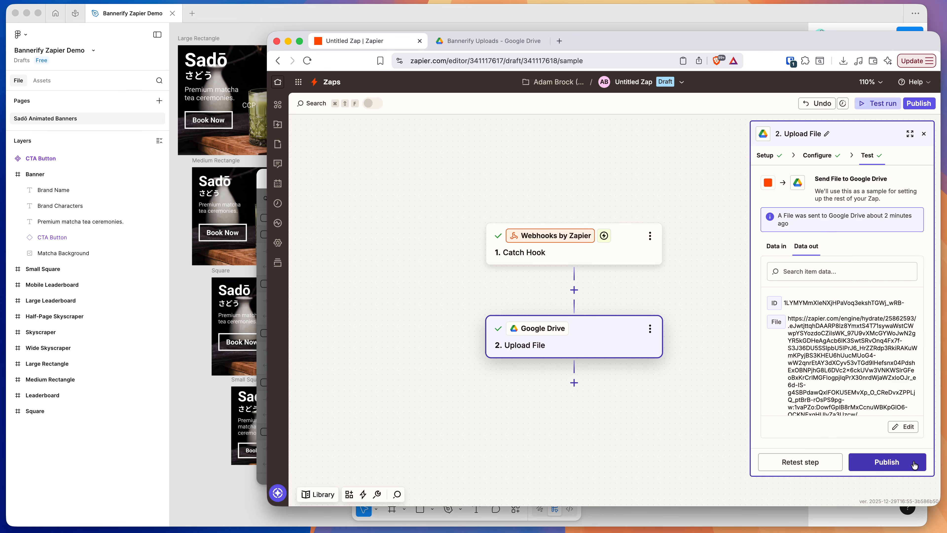
pyautogui.click(261, 399)
pyautogui.moveTo(487, 314); pyautogui.dragTo(641, 318)
pyautogui.click(597, 313)
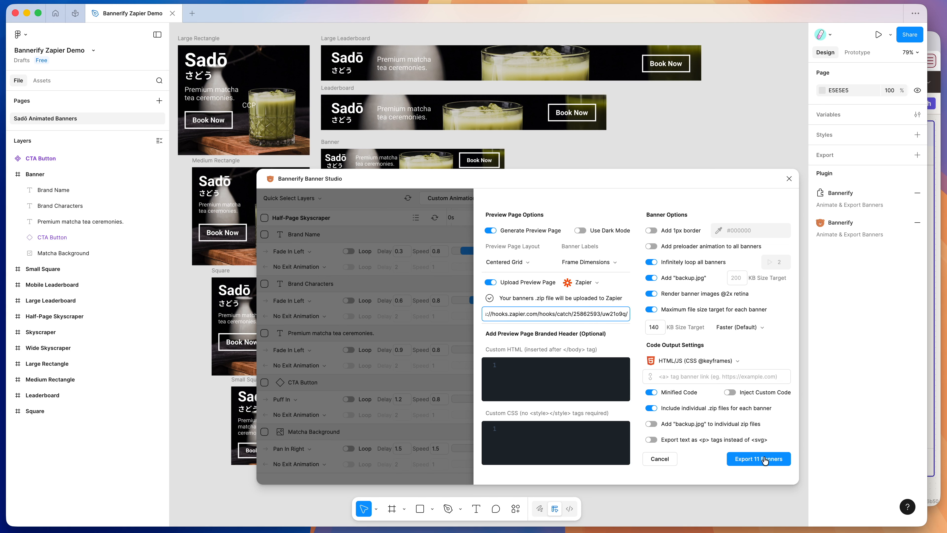
pyautogui.moveTo(529, 315); pyautogui.dragTo(655, 317)
pyautogui.click(590, 313)
pyautogui.moveTo(549, 315); pyautogui.dragTo(635, 317)
# Check the uploaded zip in the Bannerify Uploads folder in Google Drive and return to the Zap in Zapier.
pyautogui.click(937, 276)
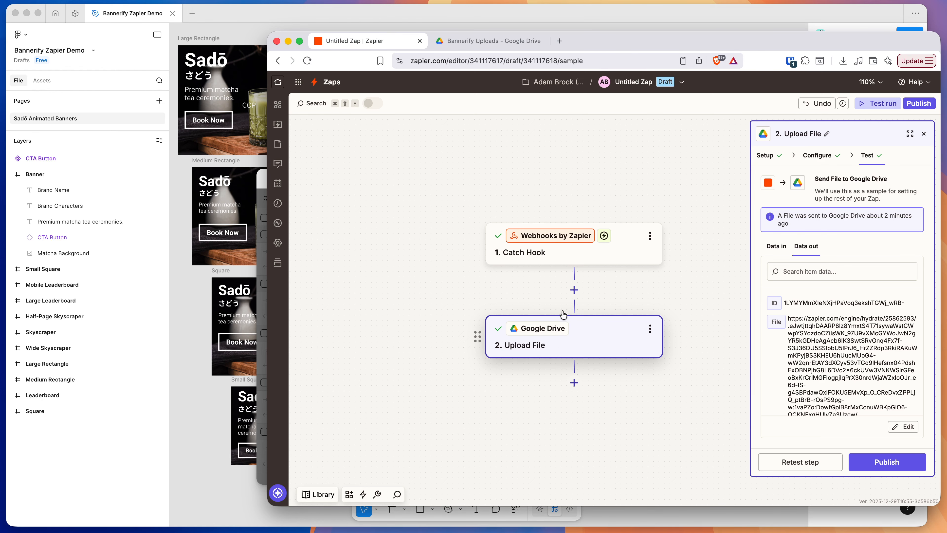
pyautogui.click(496, 44)
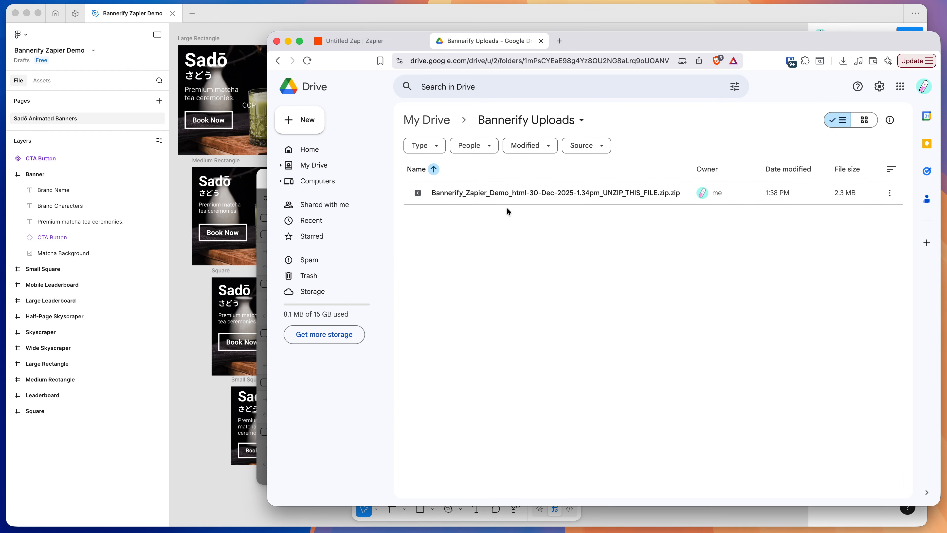
pyautogui.click(385, 39)
pyautogui.scroll(-2, 485, 193)
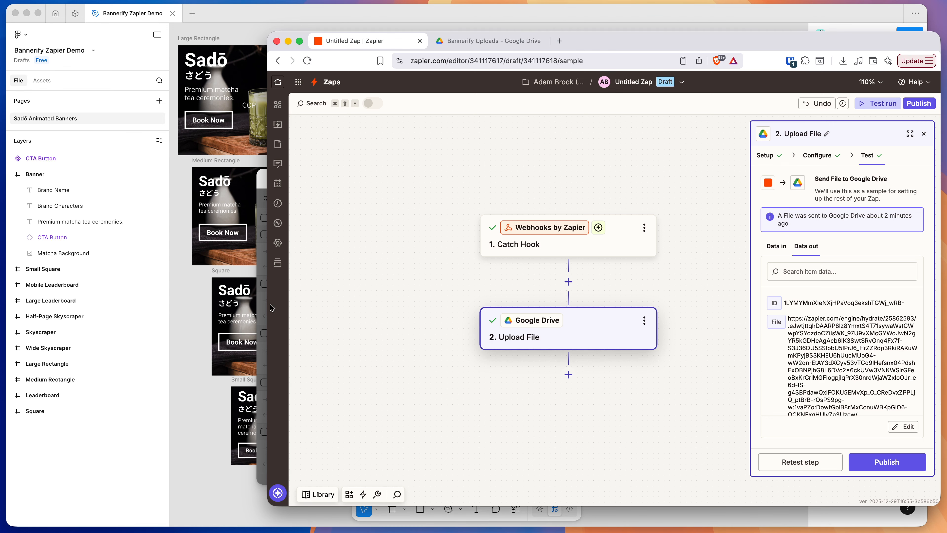
# Recheck Bannerify's Zapier webhook URL in Figma, view the Bannerify Uploads folder once more, and return to the Zap.
pyautogui.click(259, 309)
pyautogui.click(509, 298)
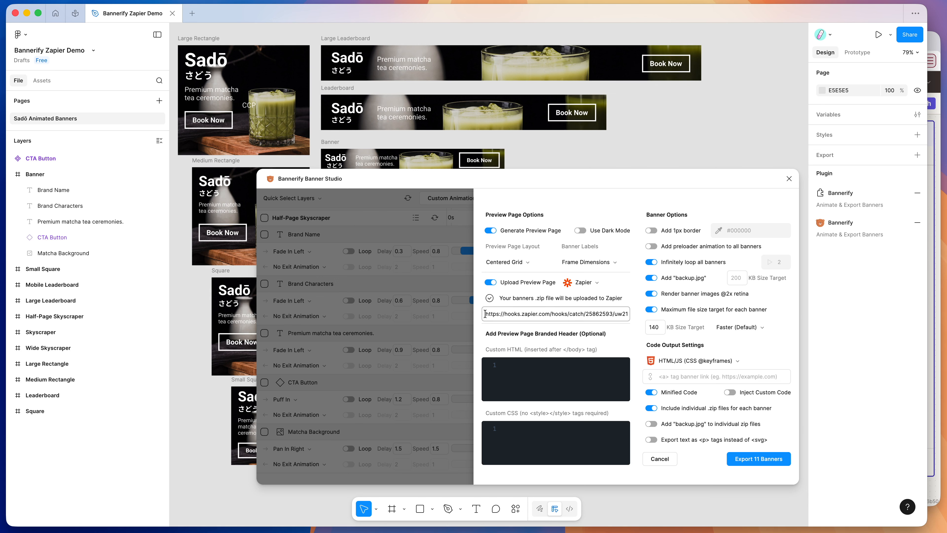
pyautogui.moveTo(485, 314); pyautogui.dragTo(455, 318)
pyautogui.click(626, 314)
pyautogui.click(506, 315)
pyautogui.click(938, 259)
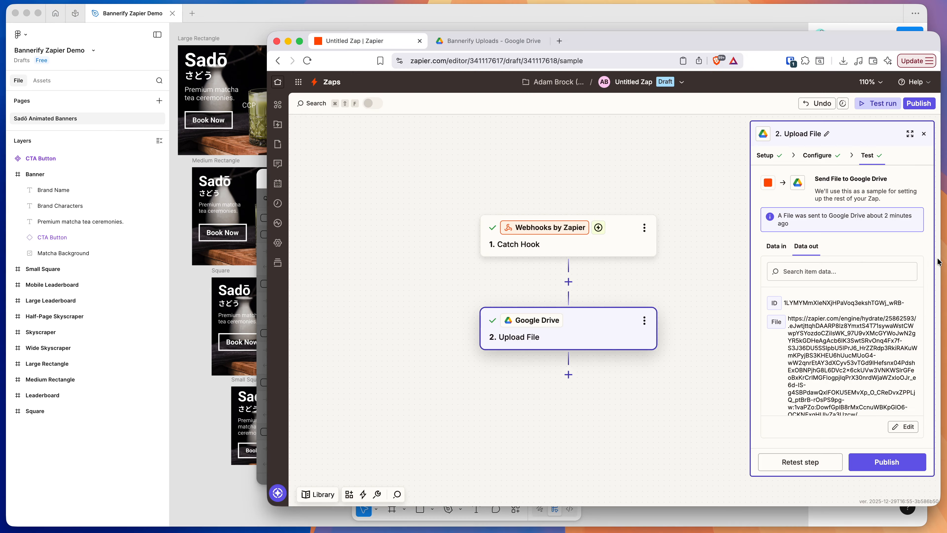
pyautogui.click(481, 34)
pyautogui.click(368, 42)
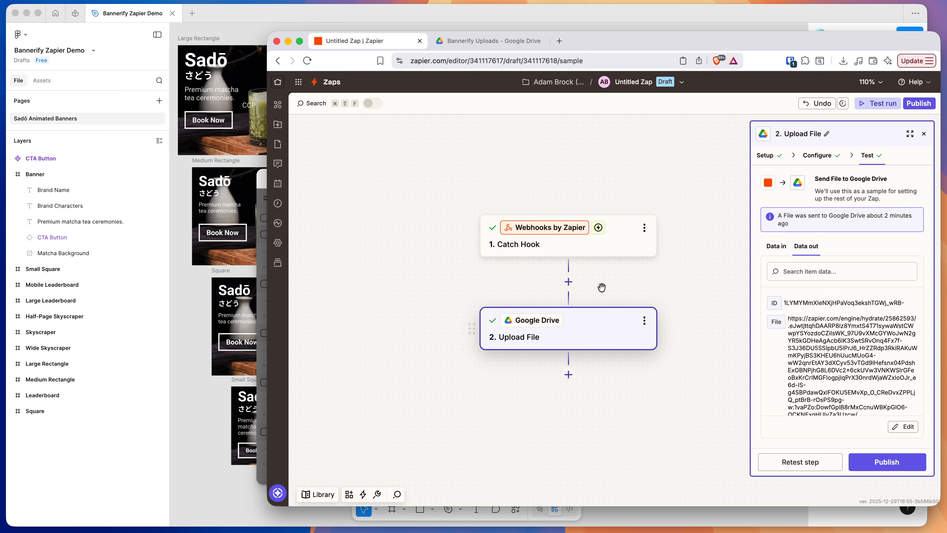